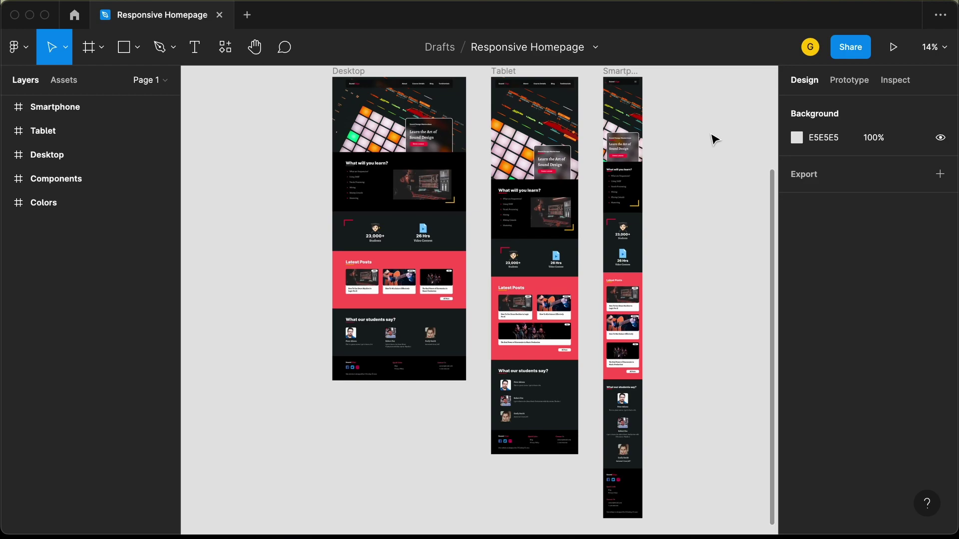
- Create a 100 × 100 frame beside the Smartphone frame and align its top edge with the Smartphone frame's top
{"action": "scroll", "coordinate": [715, 138], "scroll_direction": "up", "scroll_amount": 5}
{"action": "scroll", "coordinate": [715, 138], "scroll_direction": "left", "scroll_amount": 3}
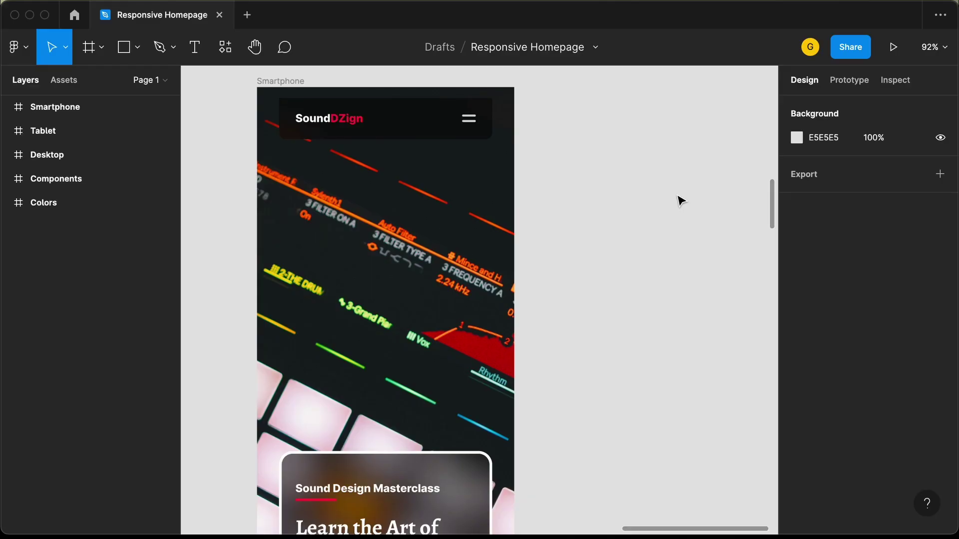
{"action": "left_click", "coordinate": [94, 57]}
{"action": "left_click", "coordinate": [584, 104]}
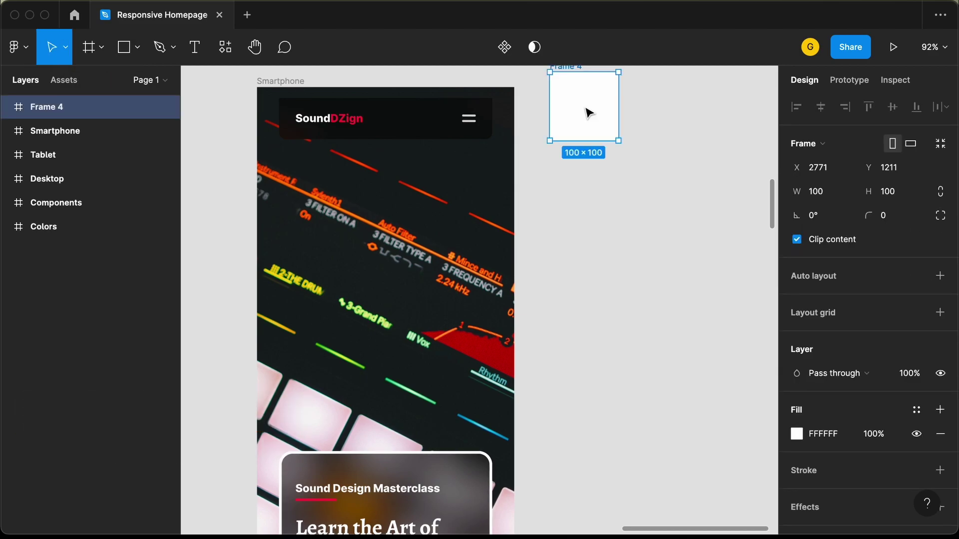
{"action": "scroll", "coordinate": [589, 113], "scroll_direction": "right", "scroll_amount": 3}
{"action": "scroll", "coordinate": [532, 122], "scroll_direction": "up", "scroll_amount": 2}
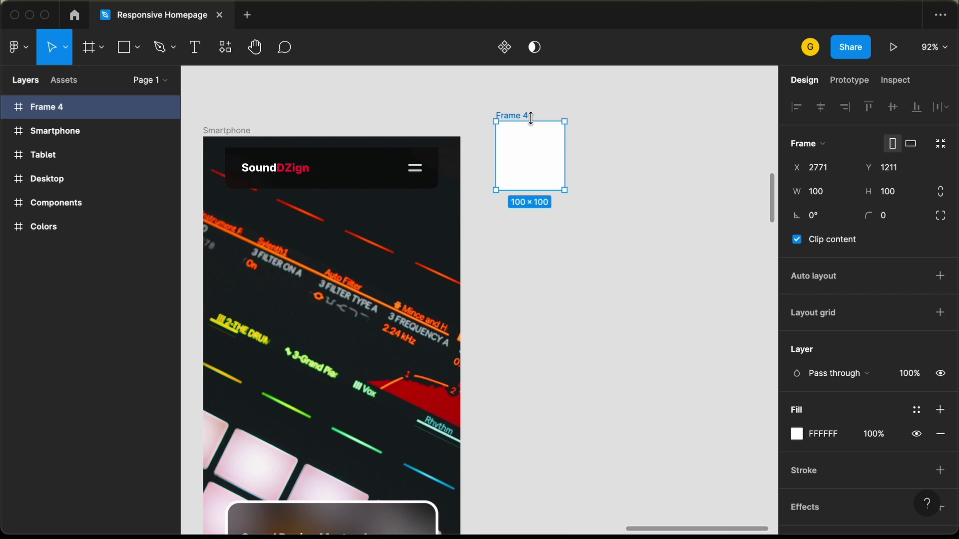
{"action": "scroll", "coordinate": [531, 125], "scroll_direction": "down", "scroll_amount": 4}
{"action": "scroll", "coordinate": [534, 125], "scroll_direction": "up", "scroll_amount": 1}
{"action": "left_click_drag", "start_coordinate": [535, 125], "coordinate": [579, 141]}
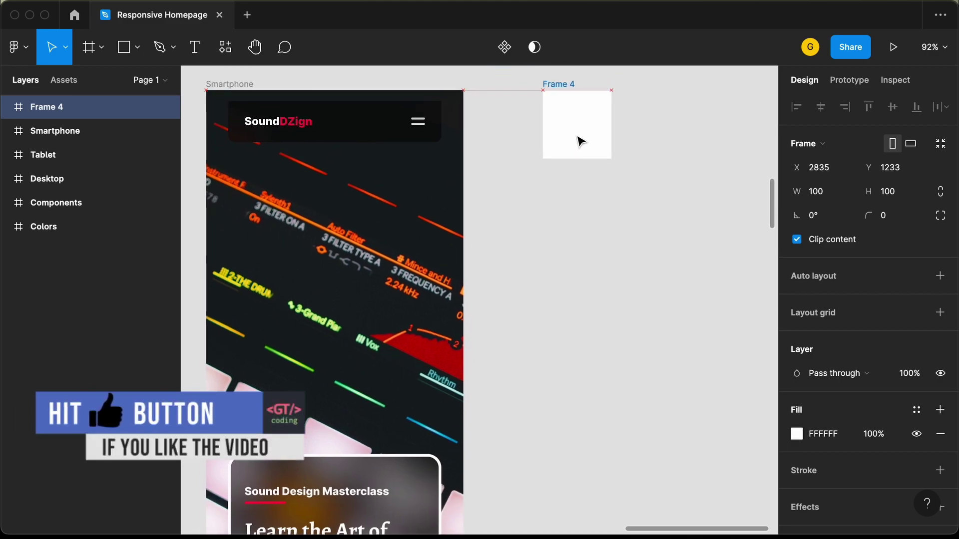
- Resize the new frame to the Smartphone frame's width of 375 and a height of about 282
{"action": "left_click", "coordinate": [233, 91]}
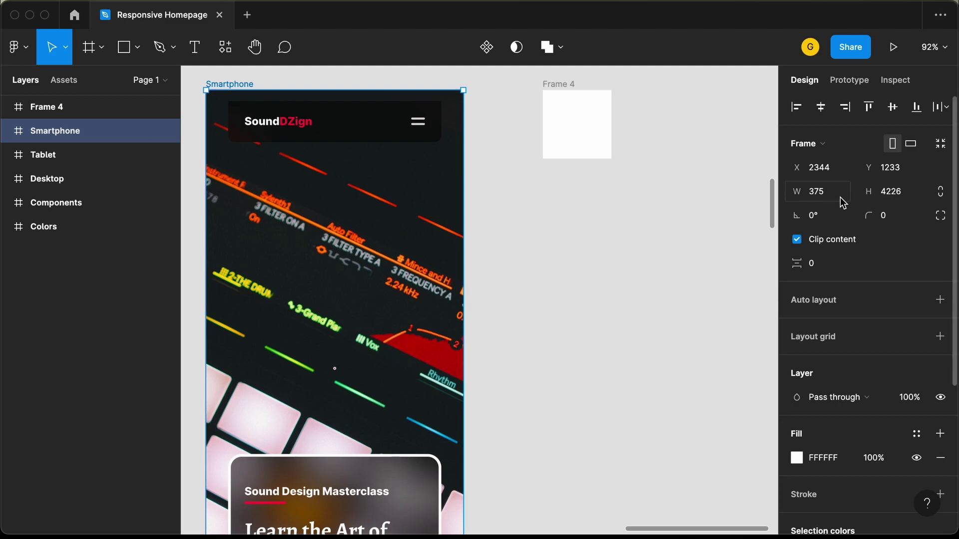
{"action": "scroll", "coordinate": [632, 190], "scroll_direction": "down", "scroll_amount": 3}
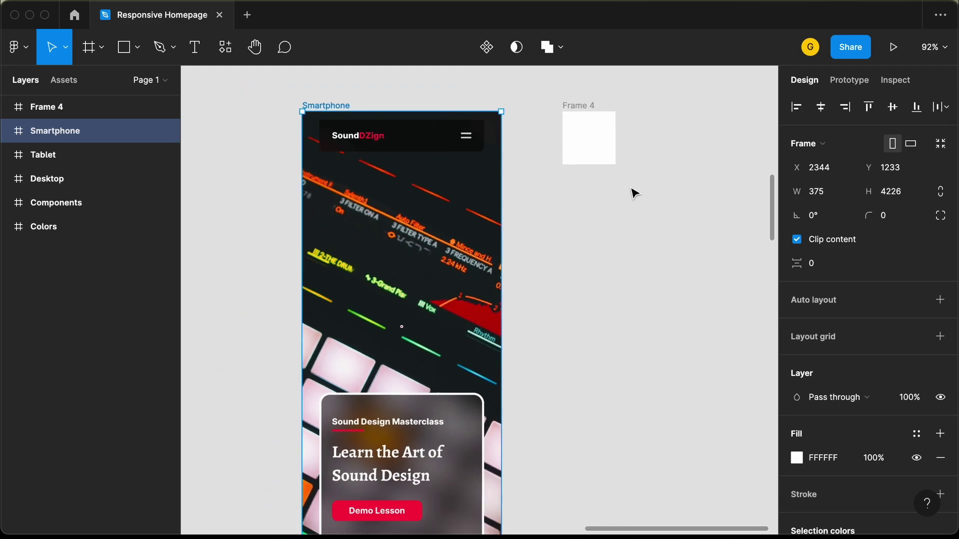
{"action": "scroll", "coordinate": [632, 190], "scroll_direction": "right", "scroll_amount": 3}
{"action": "left_click", "coordinate": [519, 145]}
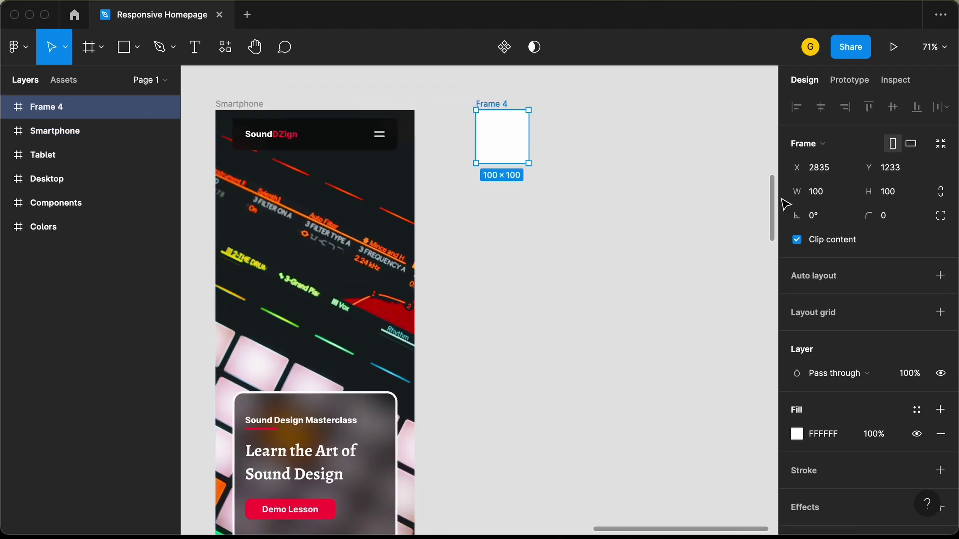
{"action": "type", "text": "375"}
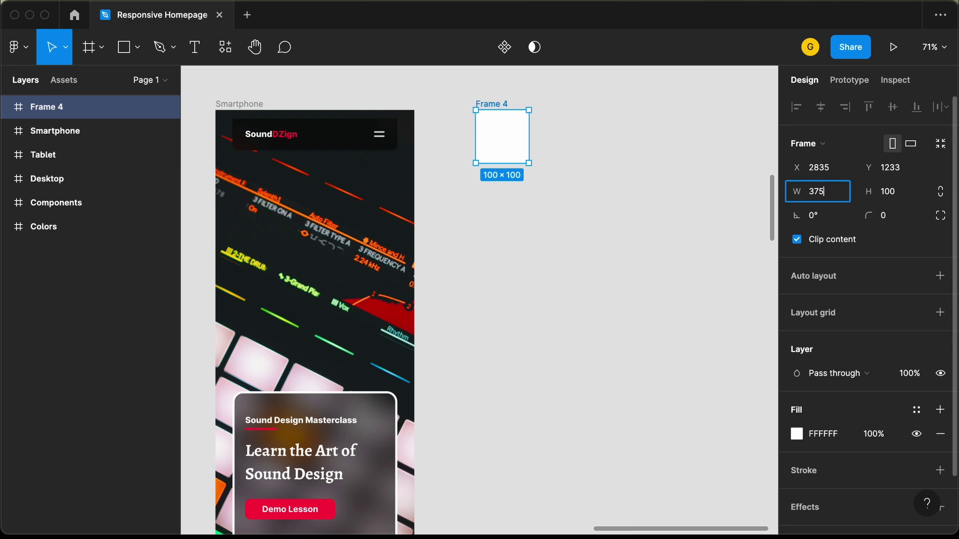
{"action": "key", "text": "Return"}
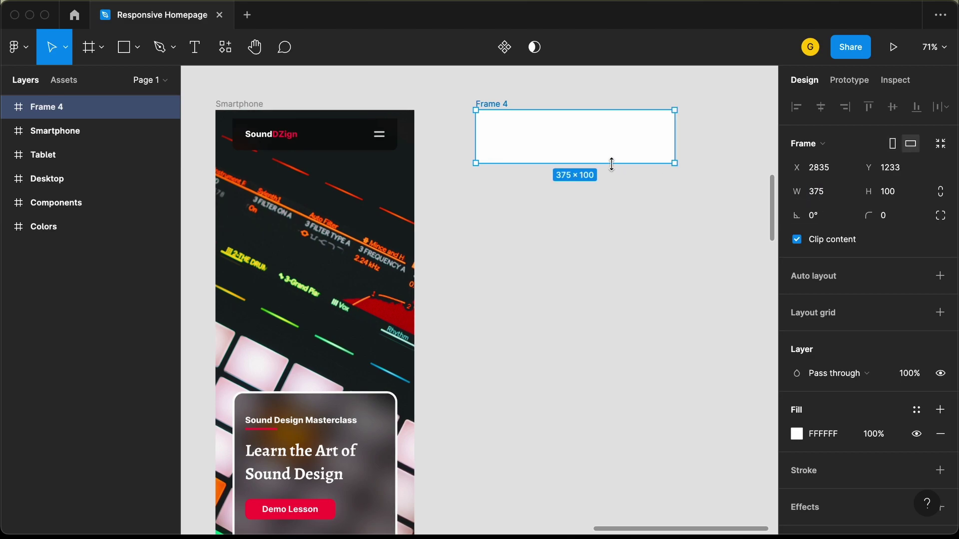
{"action": "left_click_drag", "start_coordinate": [591, 163], "coordinate": [596, 260]}
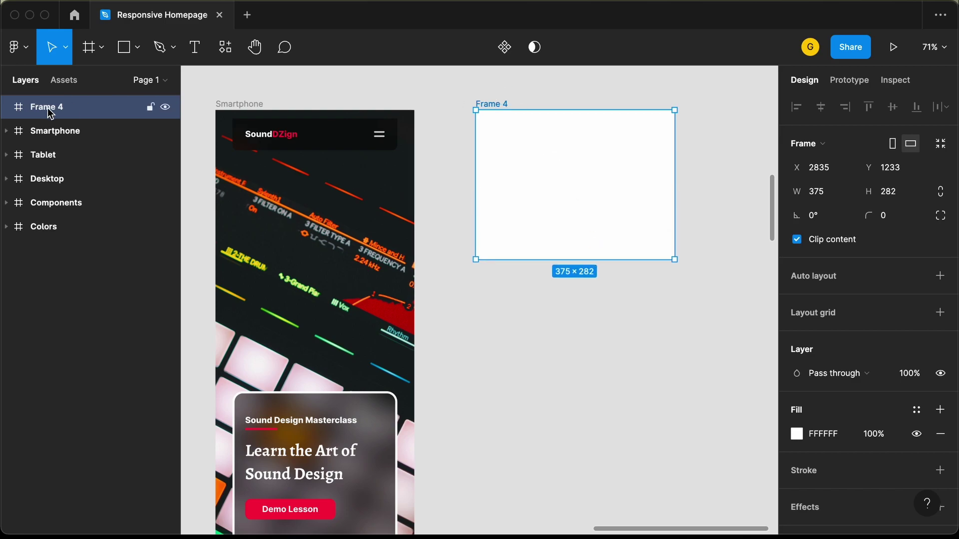
- Rename the new frame to Menu Items and change its fill to the dark document color 212121
{"action": "double_click", "coordinate": [63, 106]}
{"action": "type", "text": "Men"}
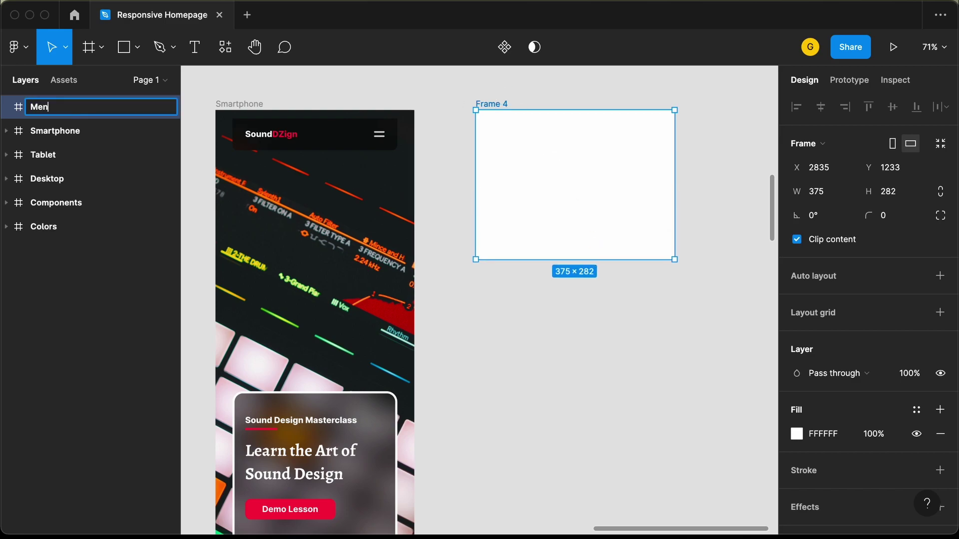
{"action": "type", "text": "u Items"}
{"action": "key", "text": "Return"}
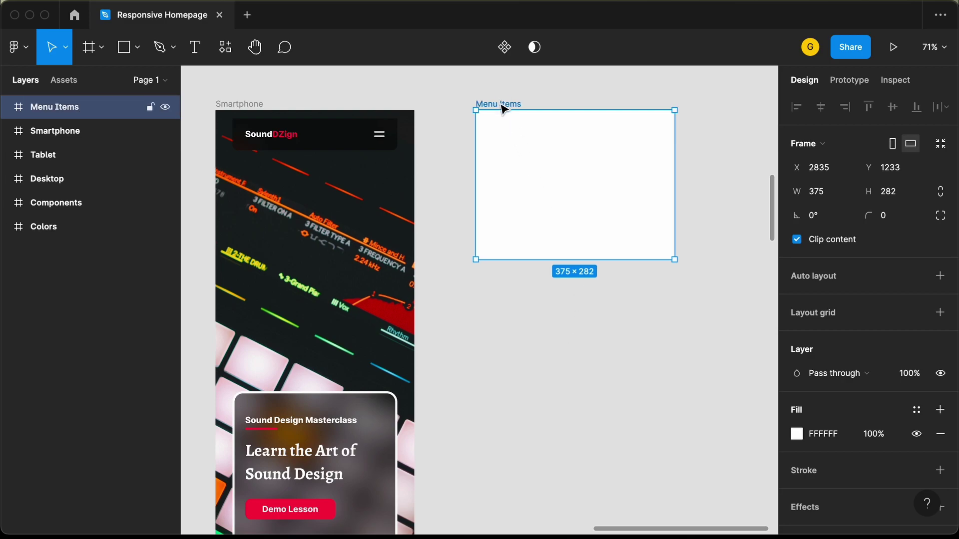
{"action": "left_click", "coordinate": [797, 436]}
{"action": "left_click", "coordinate": [761, 462]}
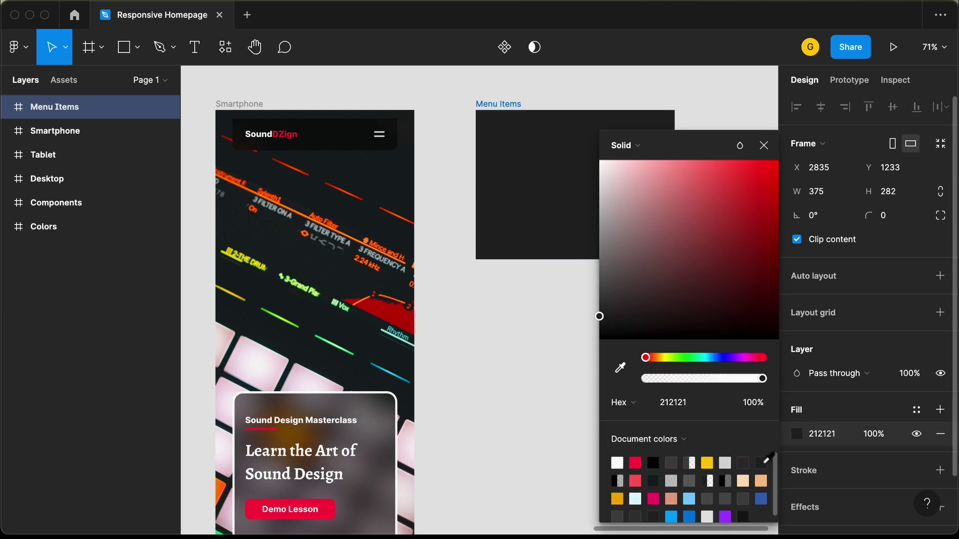
{"action": "left_click", "coordinate": [764, 145]}
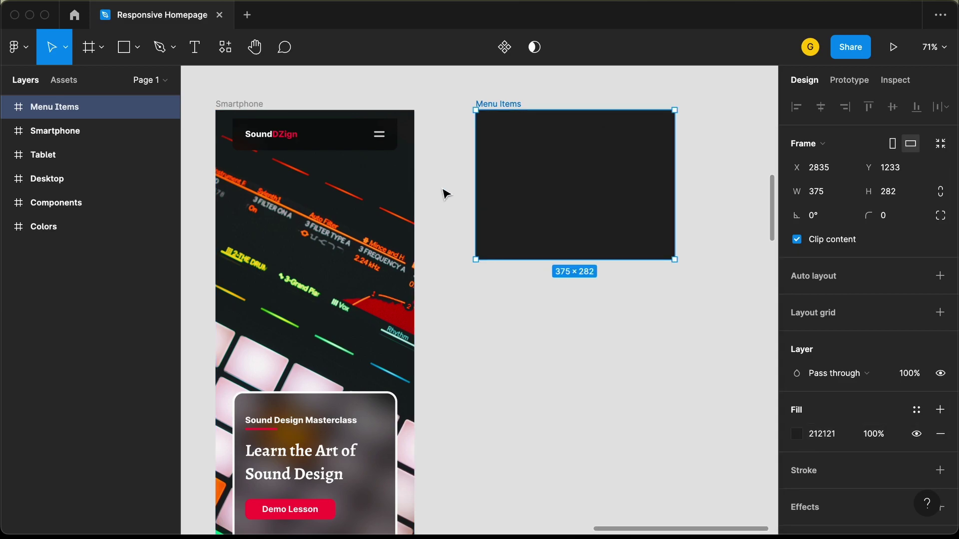
- Copy the Menu Items group from the Tablet frame's menu bar and place the copy inside the dark Menu Items frame
{"action": "scroll", "coordinate": [446, 194], "scroll_direction": "left", "scroll_amount": 10}
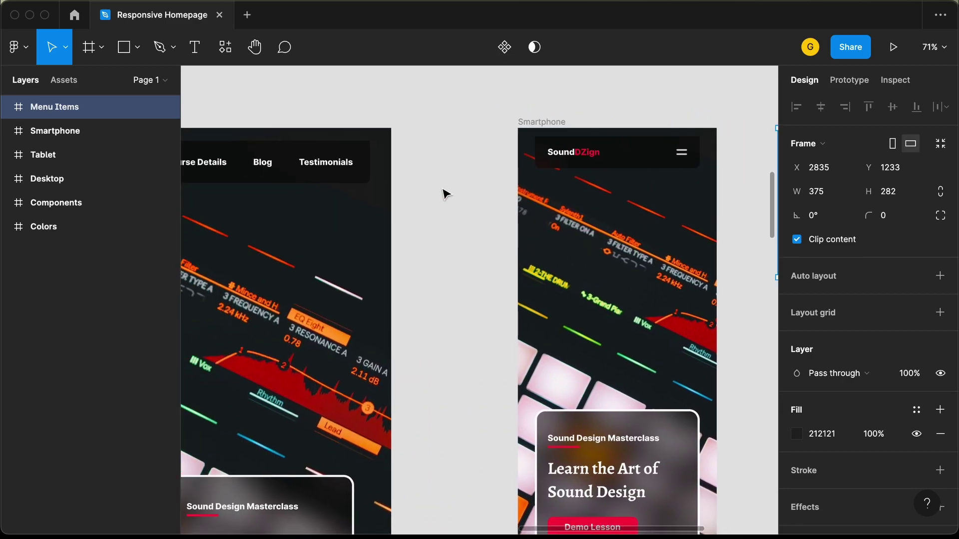
{"action": "scroll", "coordinate": [404, 170], "scroll_direction": "down", "scroll_amount": 5}
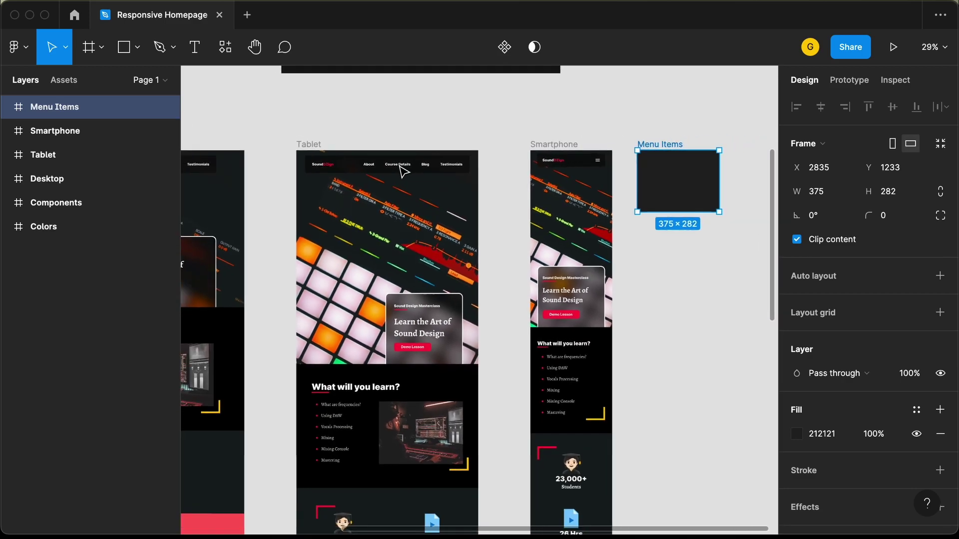
{"action": "scroll", "coordinate": [397, 165], "scroll_direction": "up", "scroll_amount": 3}
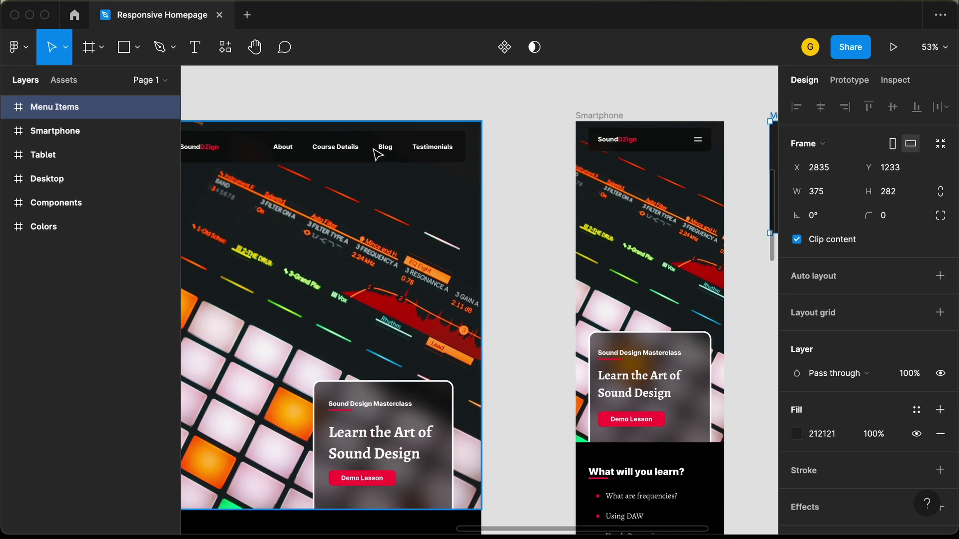
{"action": "double_click", "coordinate": [352, 152]}
{"action": "double_click", "coordinate": [352, 152]}
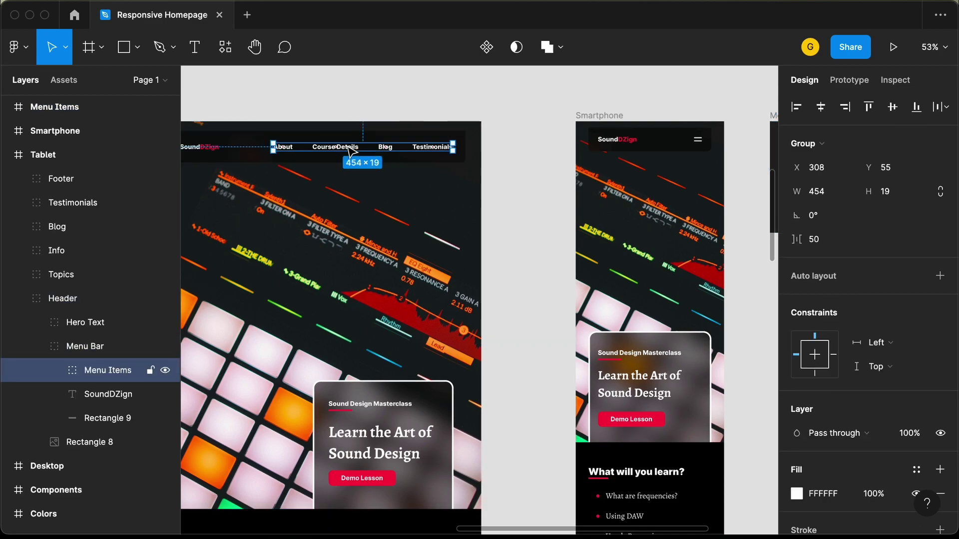
{"action": "scroll", "coordinate": [353, 150], "scroll_direction": "right", "scroll_amount": 6}
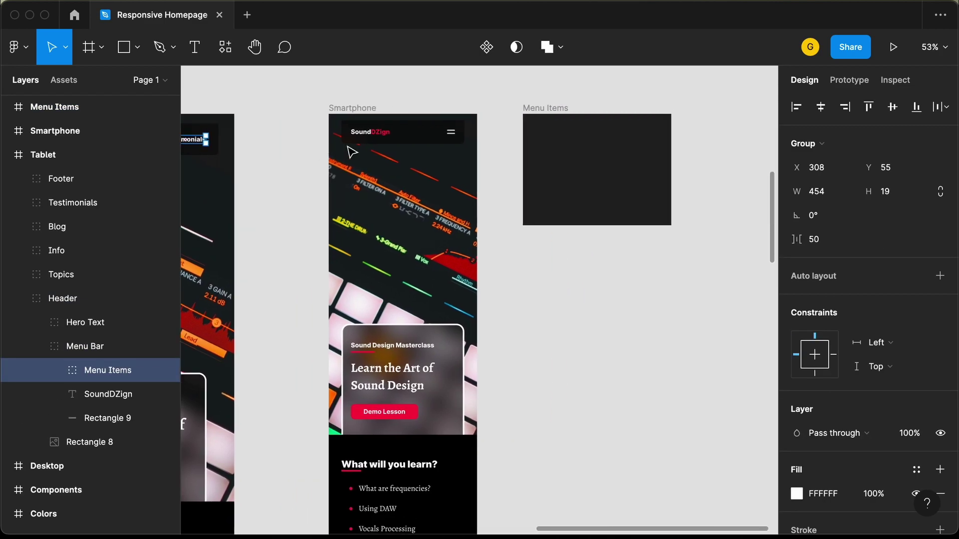
{"action": "left_click", "coordinate": [488, 269]}
{"action": "scroll", "coordinate": [648, 262], "scroll_direction": "right", "scroll_amount": 2}
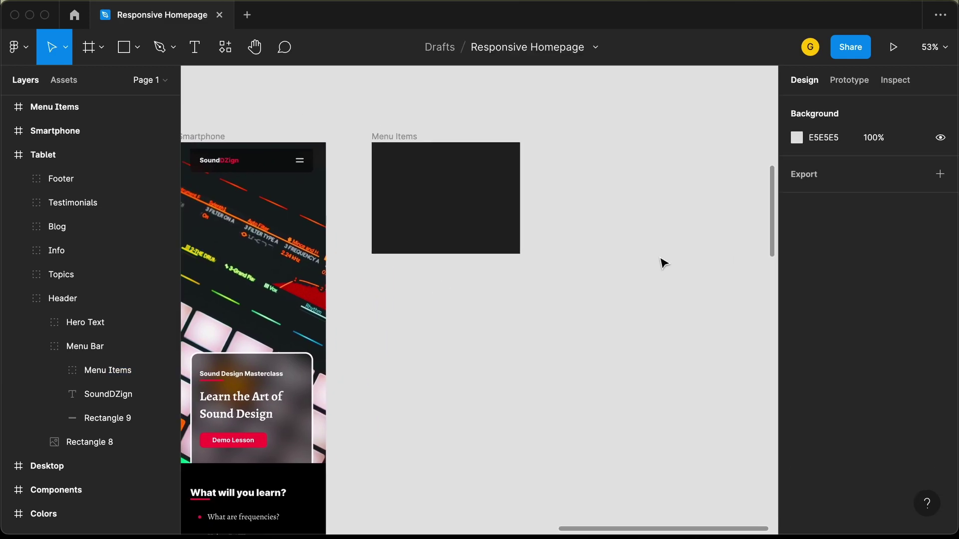
{"action": "key", "text": "super+v"}
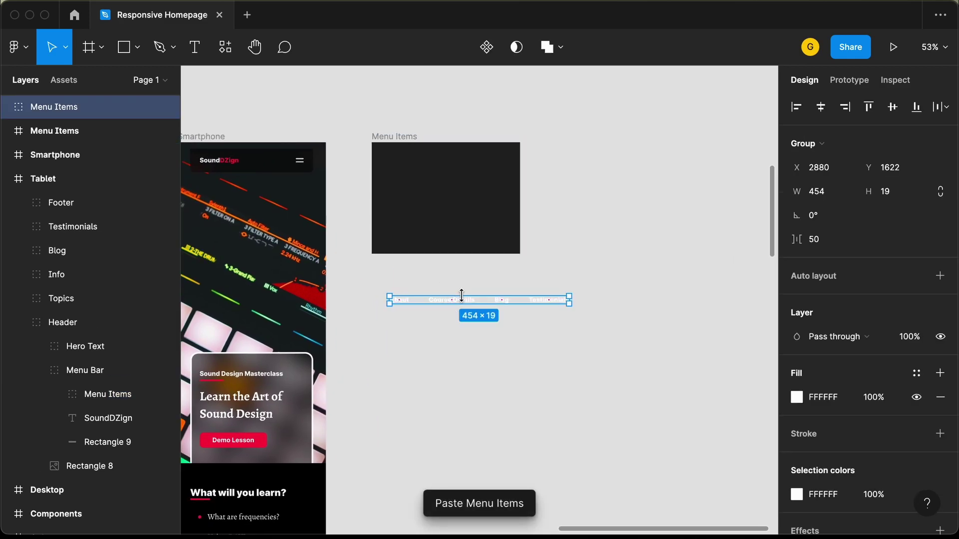
{"action": "left_click_drag", "start_coordinate": [461, 298], "coordinate": [467, 188]}
{"action": "scroll", "coordinate": [467, 189], "scroll_direction": "up", "scroll_amount": 5}
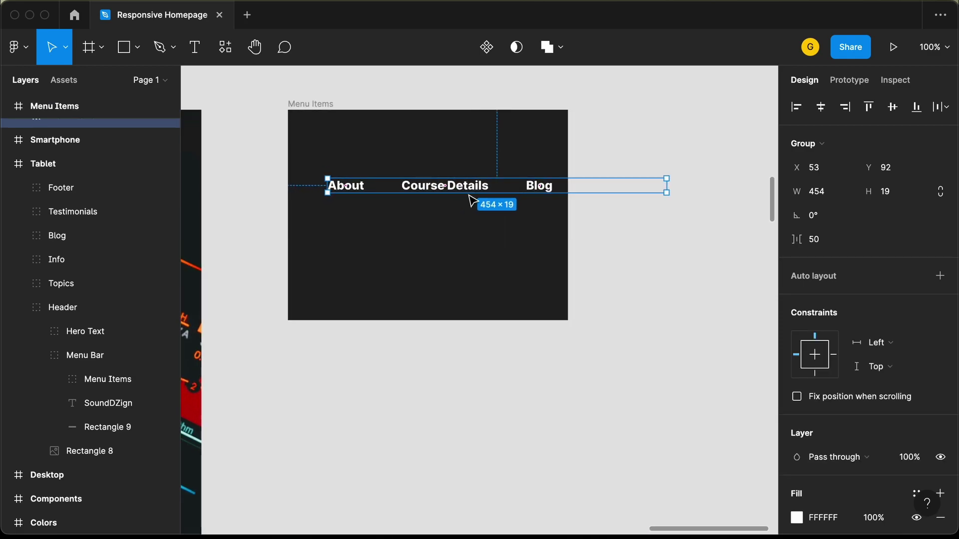
- Stack Course Details, Blog and Testimonials in a left-aligned column below About
{"action": "double_click", "coordinate": [470, 194]}
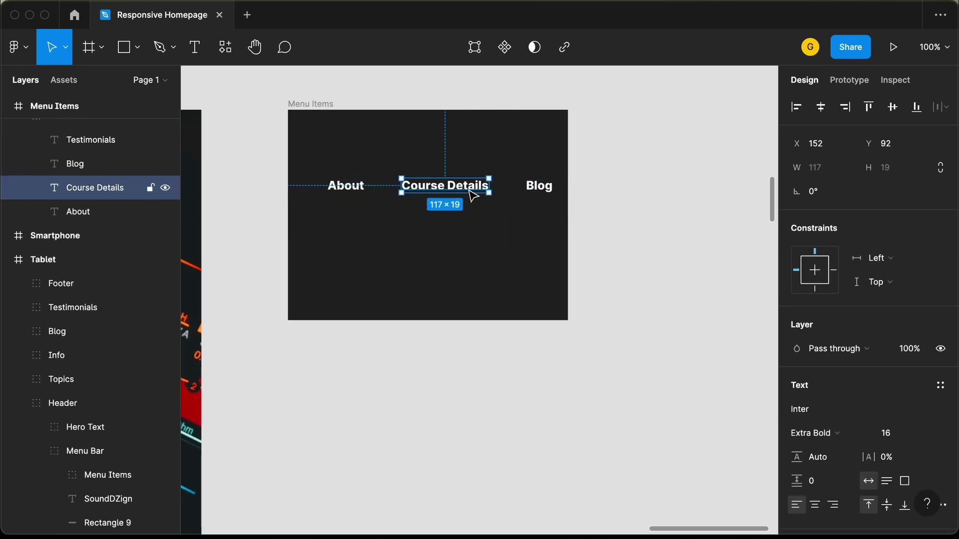
{"action": "left_click_drag", "start_coordinate": [468, 192], "coordinate": [389, 213]}
{"action": "left_click", "coordinate": [543, 195]}
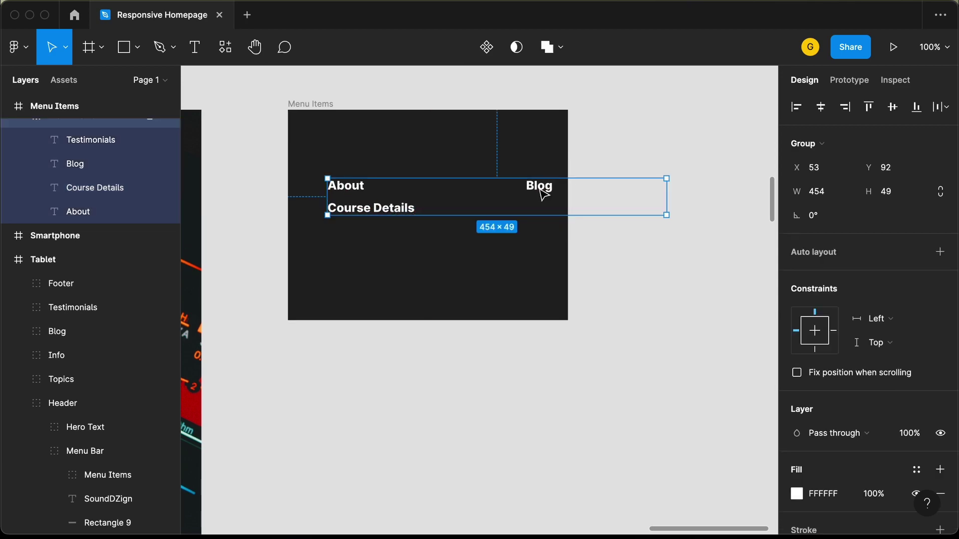
{"action": "left_click_drag", "start_coordinate": [543, 195], "coordinate": [342, 230]}
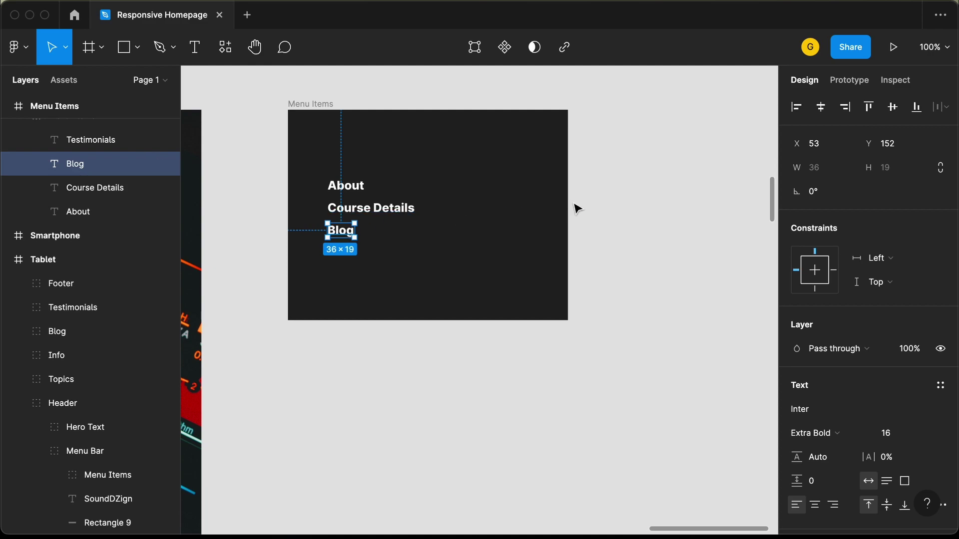
{"action": "left_click", "coordinate": [612, 195]}
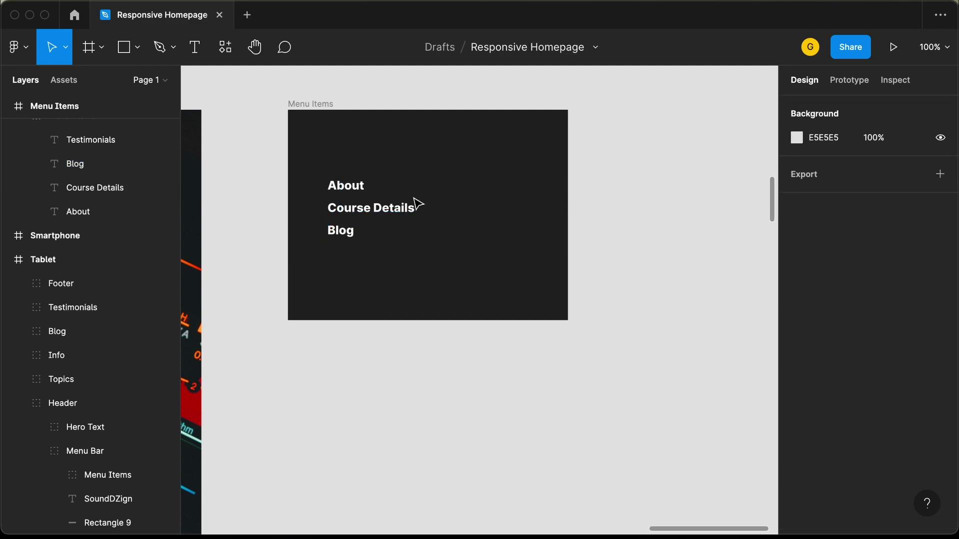
{"action": "double_click", "coordinate": [629, 192]}
{"action": "left_click_drag", "start_coordinate": [632, 194], "coordinate": [369, 265]}
- Reposition Course Details and Blog vertically to tighten the gaps below About to about 8 px each
{"action": "left_click_drag", "start_coordinate": [83, 136], "coordinate": [102, 179]}
{"action": "scroll", "coordinate": [352, 212], "scroll_direction": "up", "scroll_amount": 5}
{"action": "left_click_drag", "start_coordinate": [352, 210], "coordinate": [344, 199]}
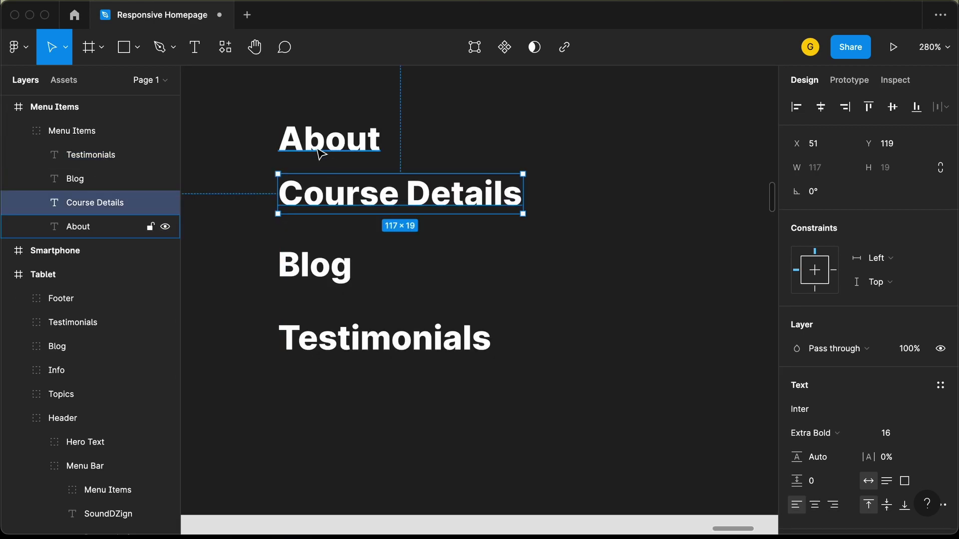
{"action": "key", "text": "shift+Tab"}
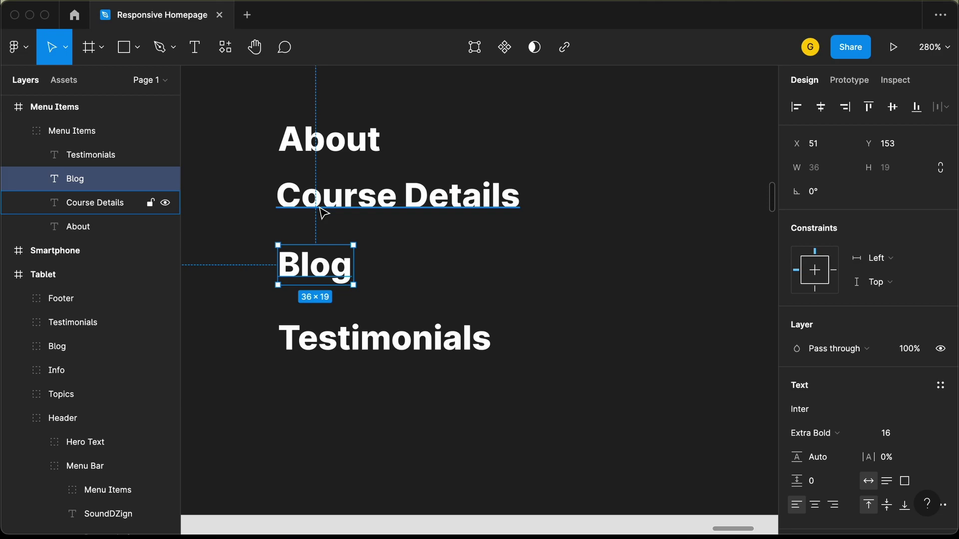
{"action": "key", "text": "shift+Up"}
{"action": "key", "text": "Down"}
{"action": "key", "text": "Down"}
{"action": "key", "text": "Down"}
{"action": "key", "text": "Down"}
{"action": "key", "text": "Down"}
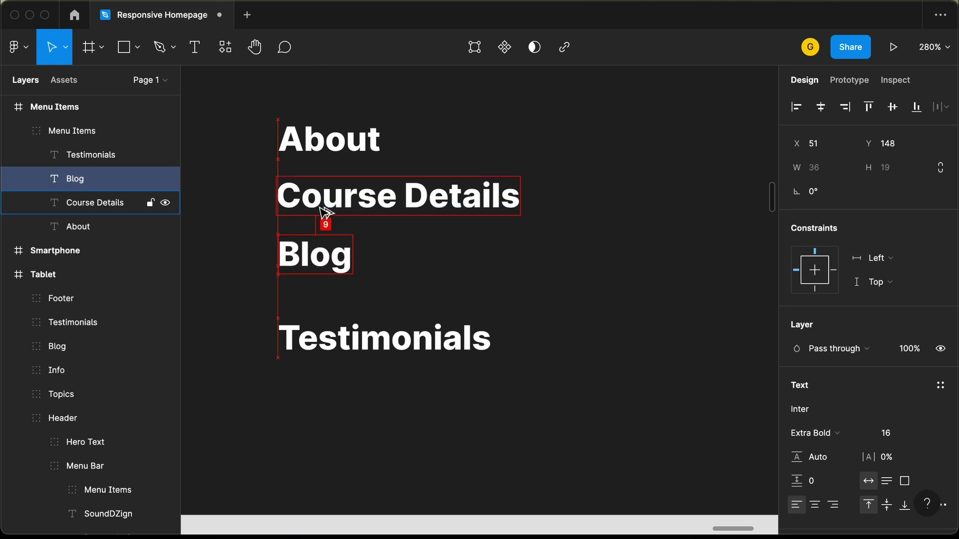
- Move Testimonials up to 8 px below Blog
{"action": "left_click", "coordinate": [328, 334]}
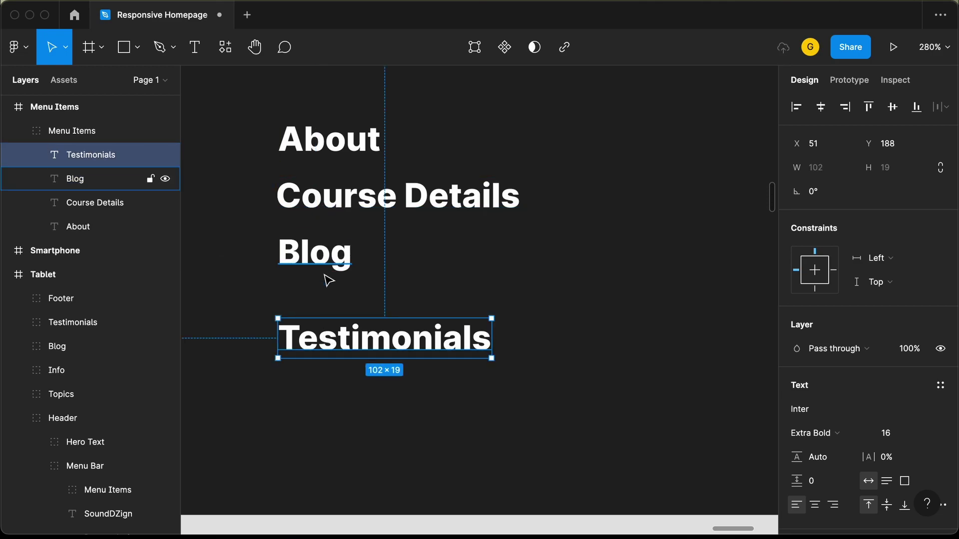
{"action": "key", "text": "shift+Up"}
{"action": "key", "text": "shift+Up"}
{"action": "key", "text": "Down"}
{"action": "key", "text": "Down"}
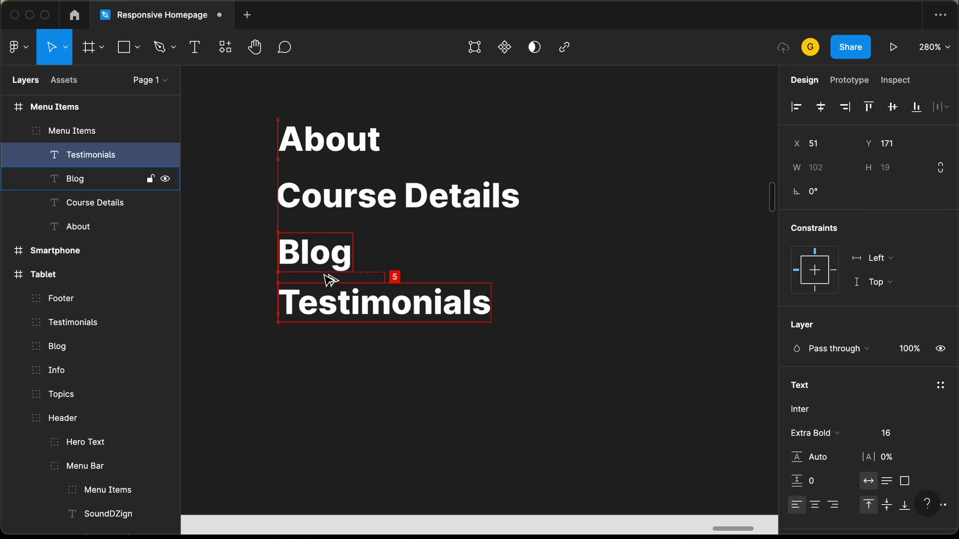
{"action": "key", "text": "Down"}
{"action": "key", "text": "Down"}
{"action": "key", "text": "Down"}
{"action": "key", "text": "Down"}
{"action": "key", "text": "Down"}
- Set the vertical spacing between the four menu texts to 30 and center the column vertically in the frame
{"action": "key", "text": "super+a"}
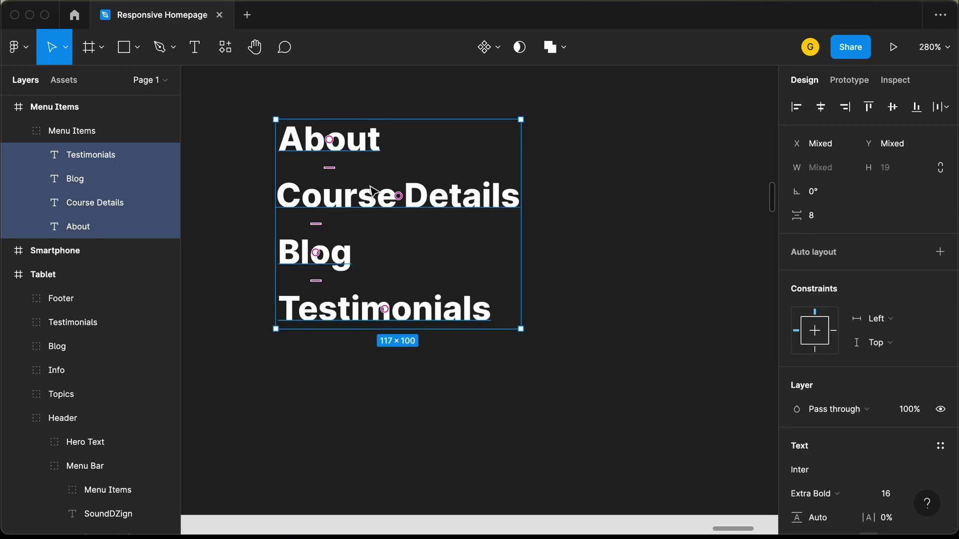
{"action": "scroll", "coordinate": [372, 192], "scroll_direction": "down", "scroll_amount": 10}
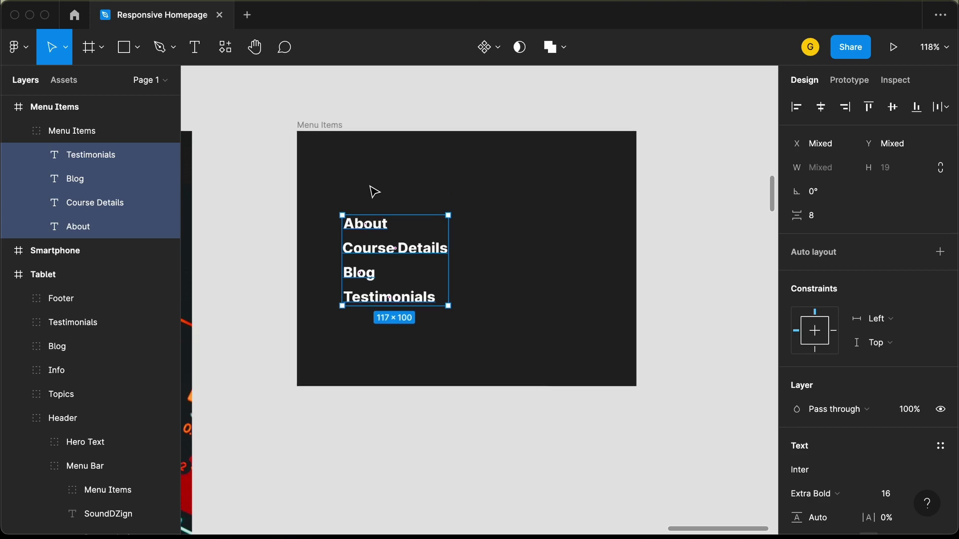
{"action": "key", "text": "shift+2"}
{"action": "left_click_drag", "start_coordinate": [349, 189], "coordinate": [354, 165]}
{"action": "scroll", "coordinate": [347, 208], "scroll_direction": "down", "scroll_amount": 10}
- Shift the Menu Items group 10 px to the left, to X 43
{"action": "left_click", "coordinate": [220, 313]}
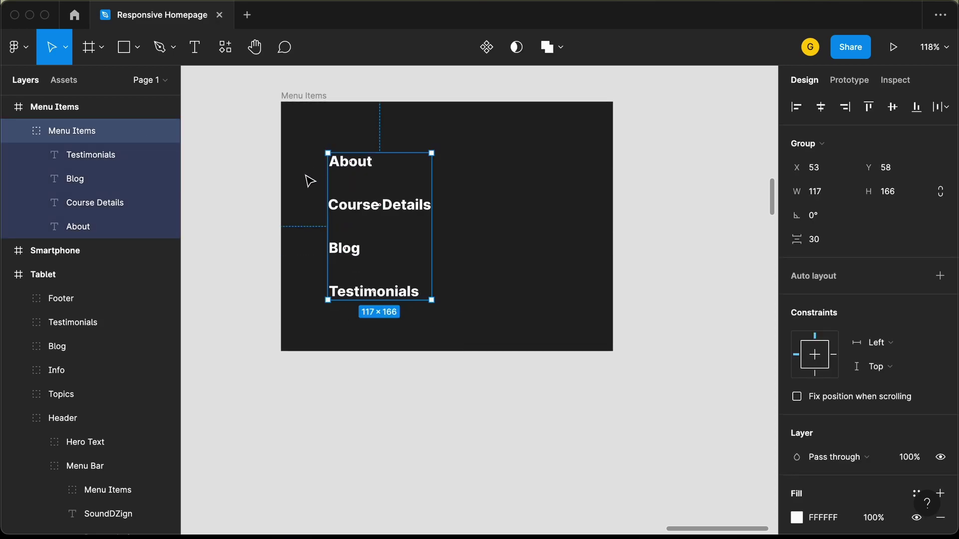
{"action": "key", "text": "alt"}
{"action": "key", "text": "shift+Left"}
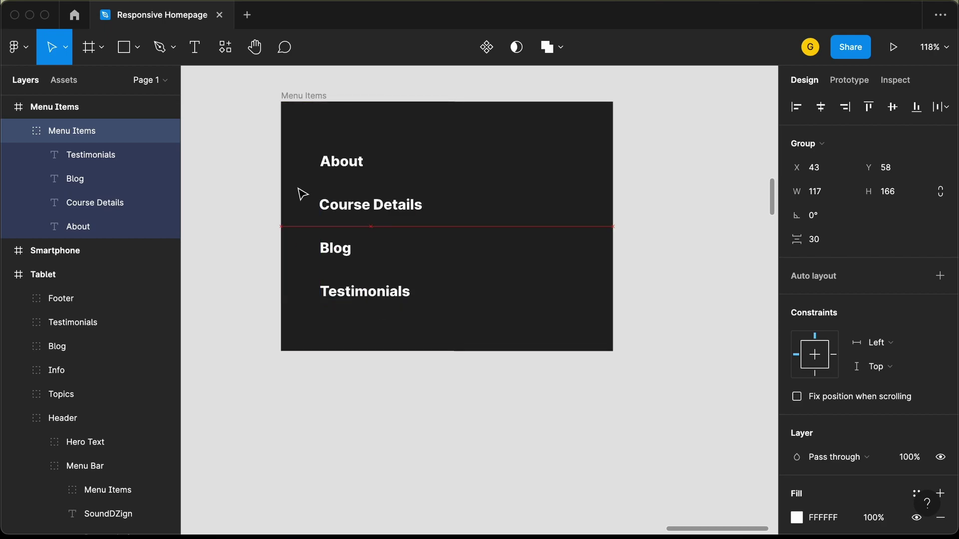
- Shift the Menu Items group a further 10 px to the left, to X 33
{"action": "key", "text": "alt"}
{"action": "key", "text": "shift+Left"}
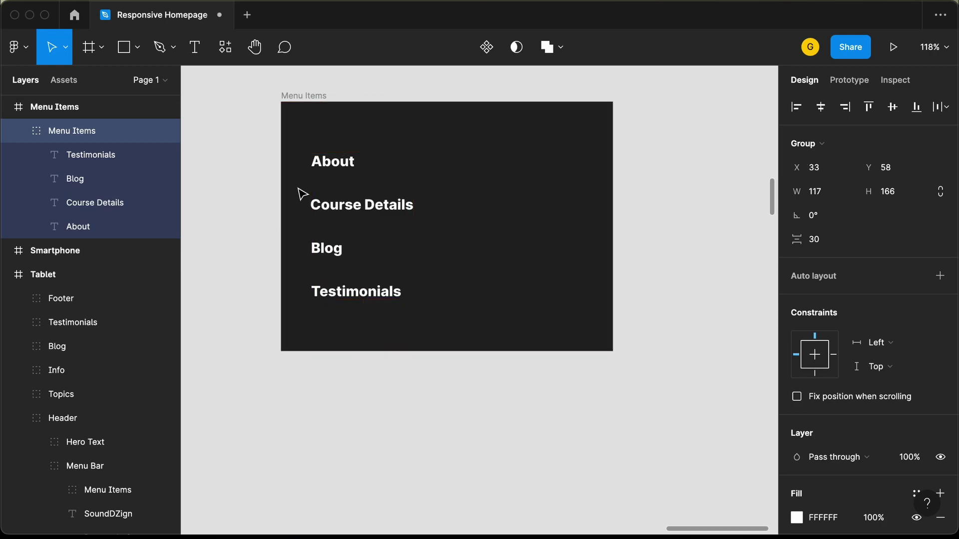
{"action": "key", "text": "alt"}
{"action": "left_click", "coordinate": [694, 297]}
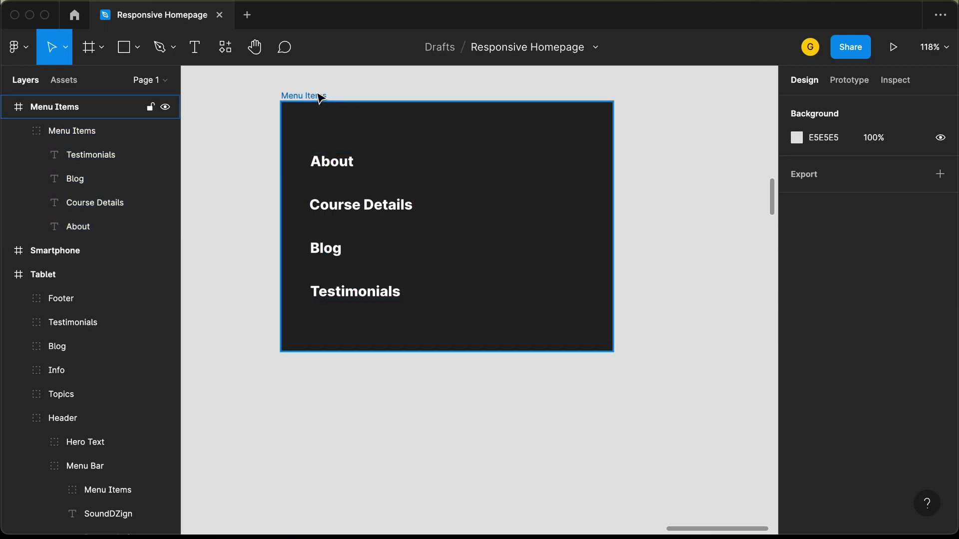
- Draw a small bar near the upper-right corner of the Menu Items frame and size it to 20 × 3
{"action": "left_click", "coordinate": [127, 58]}
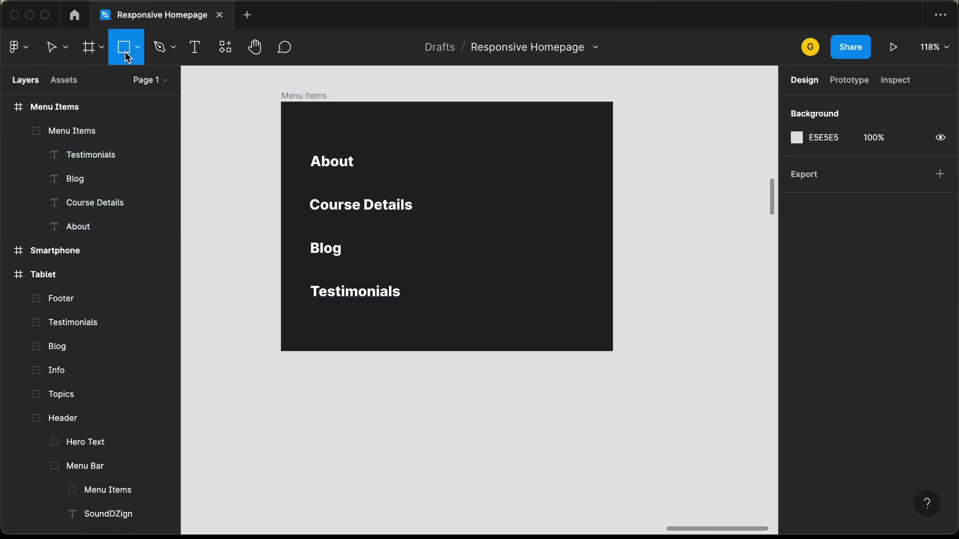
{"action": "scroll", "coordinate": [599, 115], "scroll_direction": "up", "scroll_amount": 5}
{"action": "left_click_drag", "start_coordinate": [481, 119], "coordinate": [556, 126]}
{"action": "left_click", "coordinate": [834, 174]}
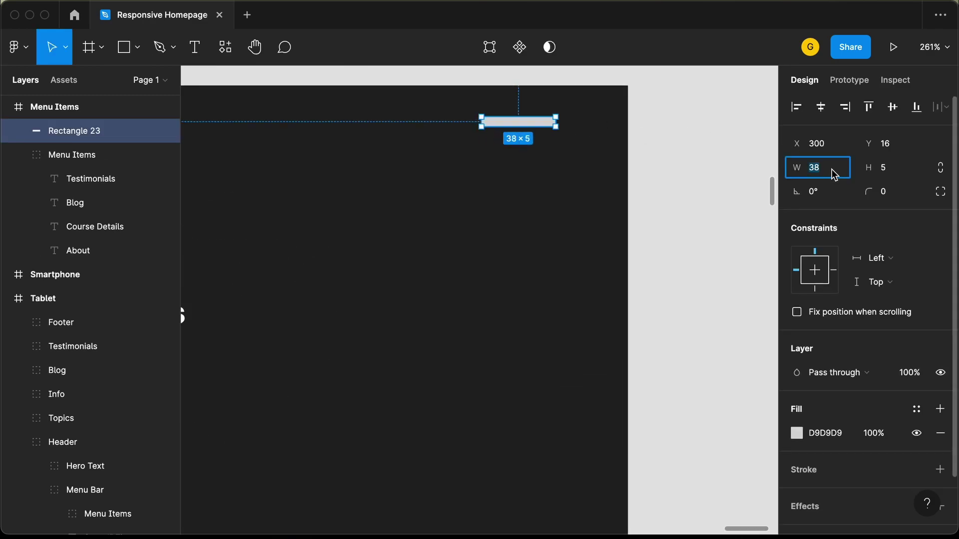
{"action": "type", "text": "20"}
{"action": "key", "text": "Return"}
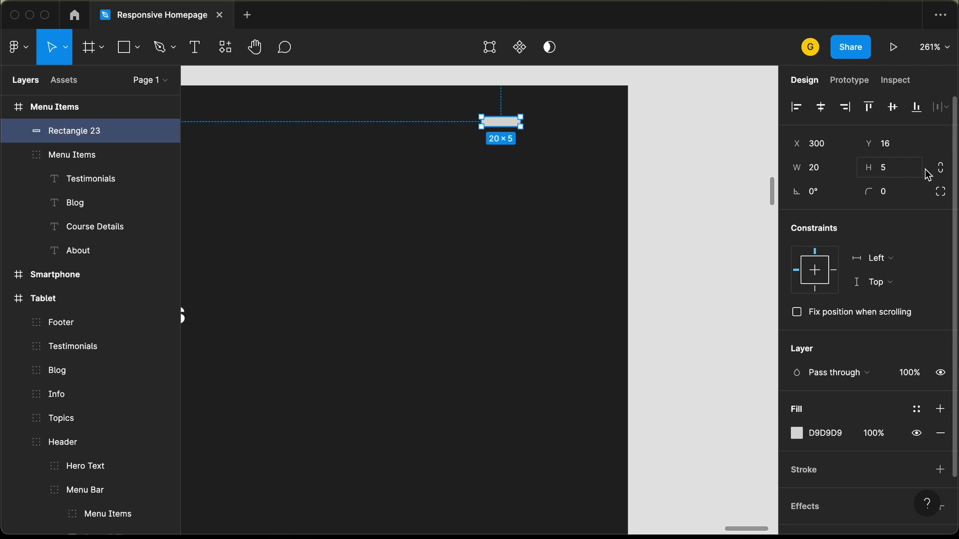
{"action": "left_click", "coordinate": [903, 175]}
{"action": "type", "text": "3"}
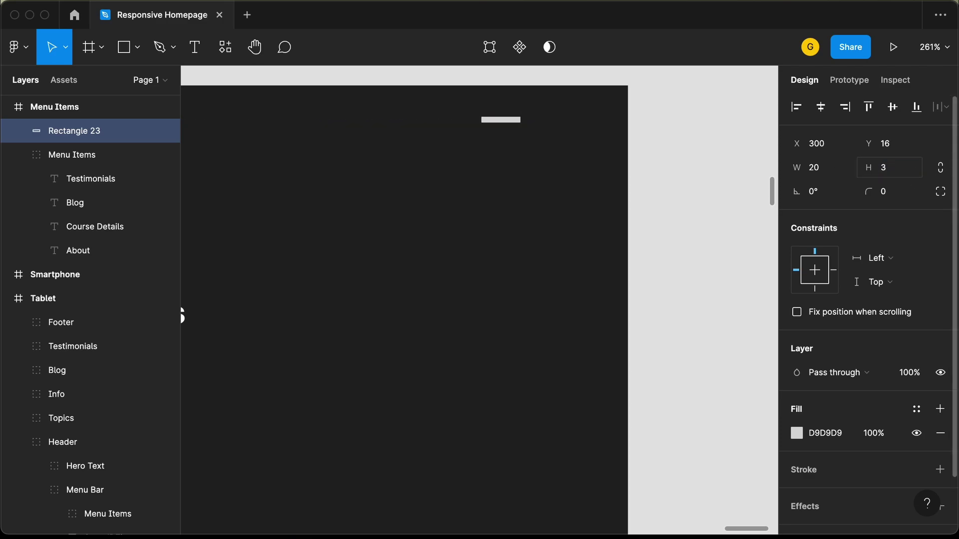
- Round the bar's corners with a radius of 3 and make its fill white (FFFFFF)
{"action": "left_click", "coordinate": [904, 196]}
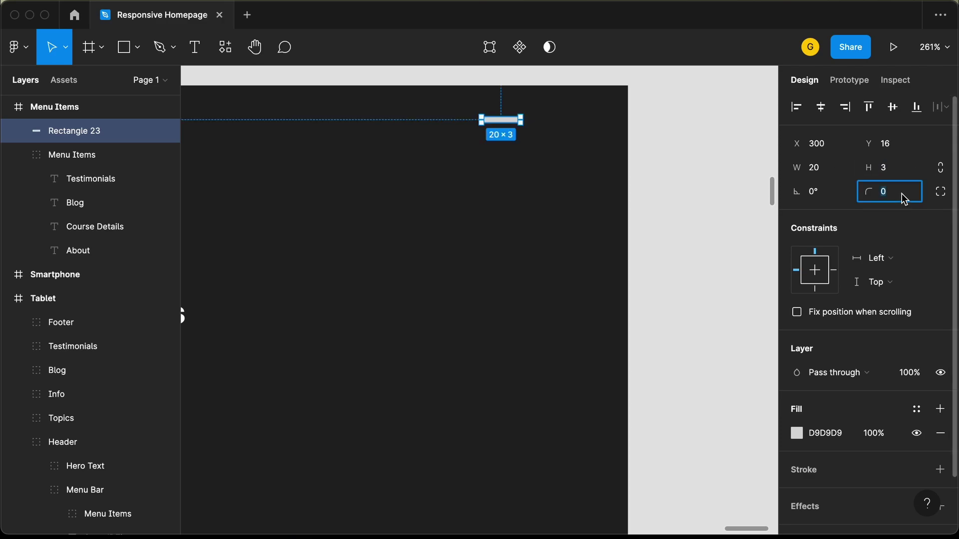
{"action": "type", "text": "3"}
{"action": "key", "text": "Return"}
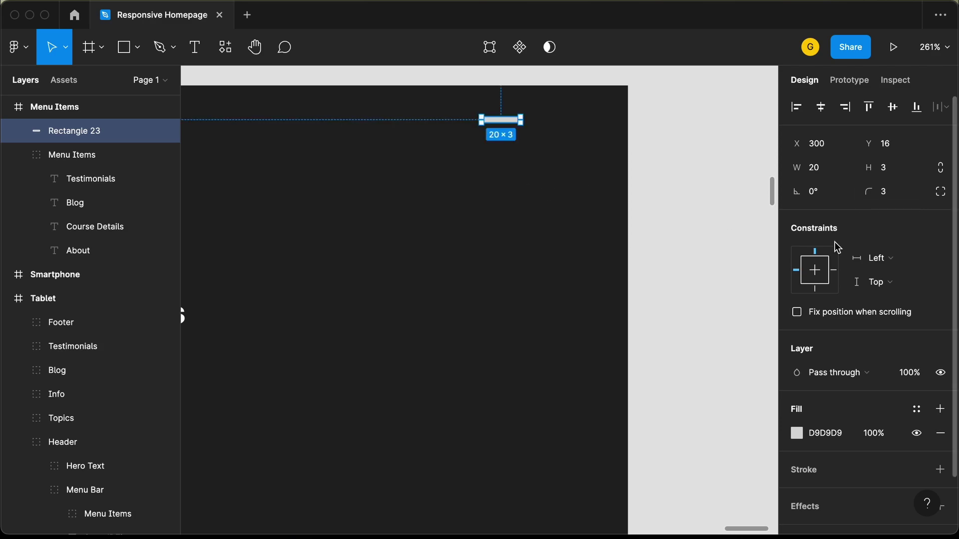
{"action": "left_click", "coordinate": [796, 433]}
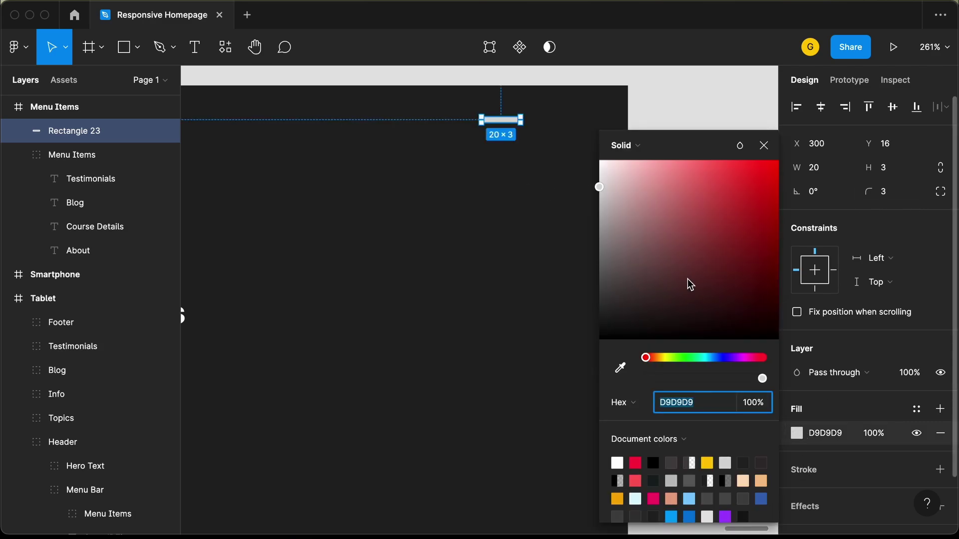
{"action": "left_click_drag", "start_coordinate": [688, 282], "coordinate": [580, 166]}
{"action": "key", "text": "Escape"}
- Rotate the bar to 45° and create a duplicate rotated to -45° so the two form an X
{"action": "left_click", "coordinate": [819, 192]}
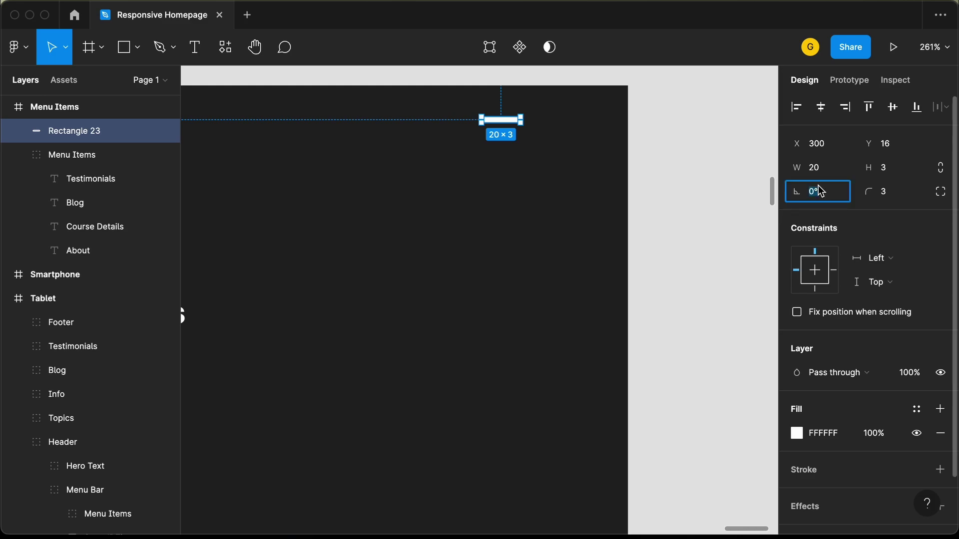
{"action": "type", "text": "45"}
{"action": "key", "text": "Return"}
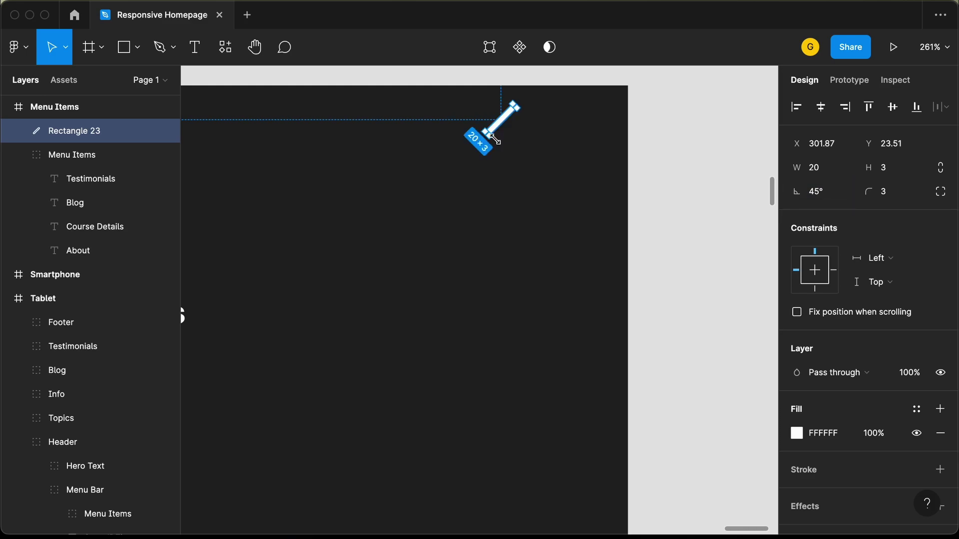
{"action": "key", "text": "super+d"}
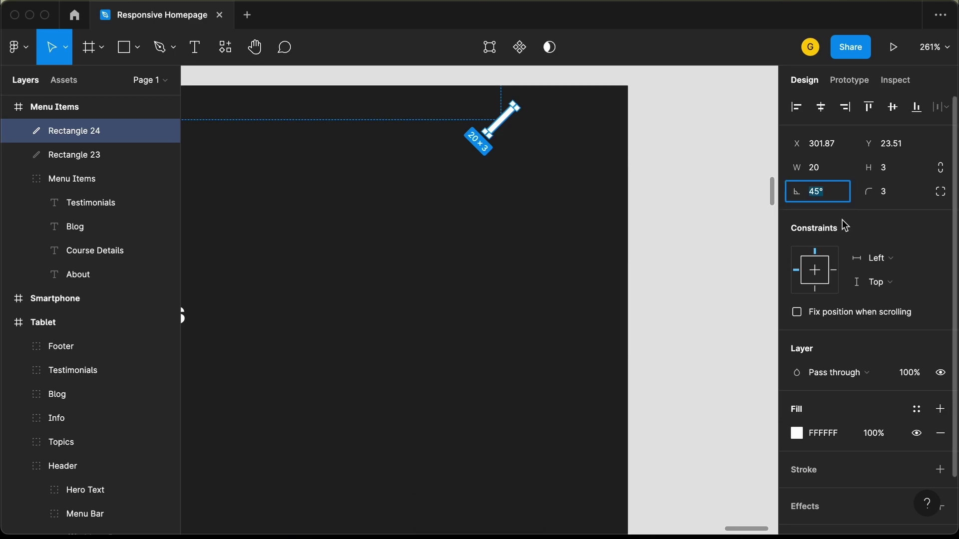
{"action": "key", "text": "BackSpace"}
{"action": "key", "text": "Return"}
- Nudge the -45° bar to X 304.12, Y 9 to centre it over the other bar
{"action": "scroll", "coordinate": [504, 138], "scroll_direction": "up", "scroll_amount": 1}
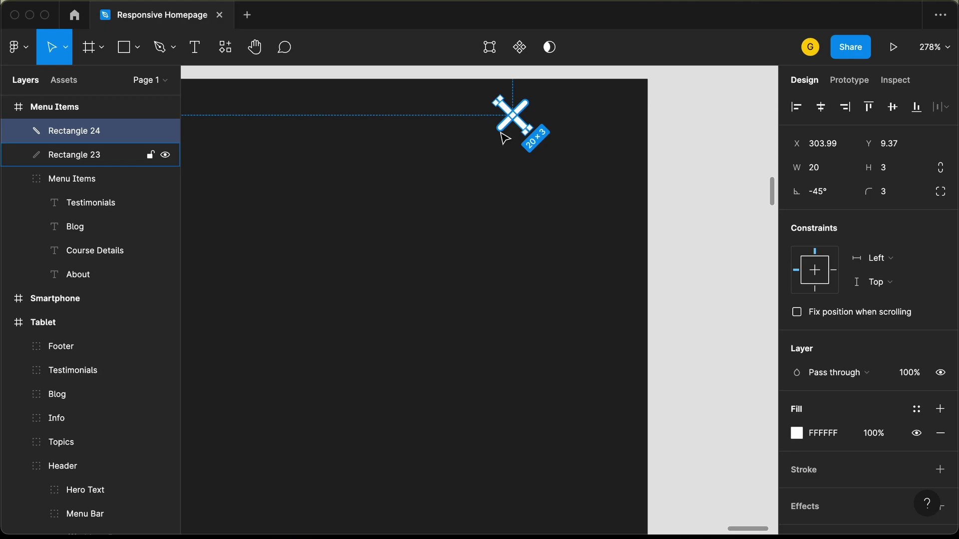
{"action": "scroll", "coordinate": [504, 138], "scroll_direction": "up", "scroll_amount": 5}
{"action": "left_click_drag", "start_coordinate": [492, 163], "coordinate": [488, 161]}
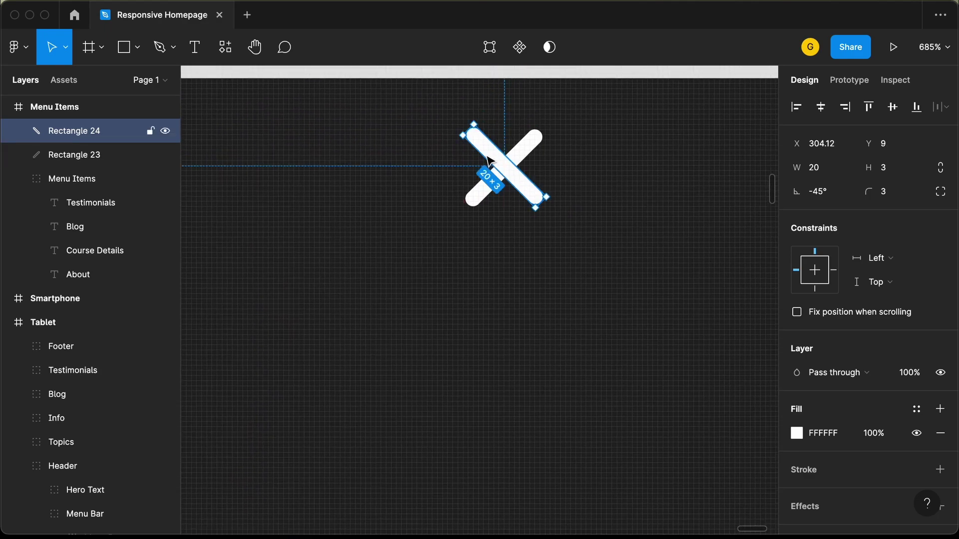
- Group the two crossed bars and rename the group Close Icon
{"action": "left_click", "coordinate": [525, 152], "text": "shift"}
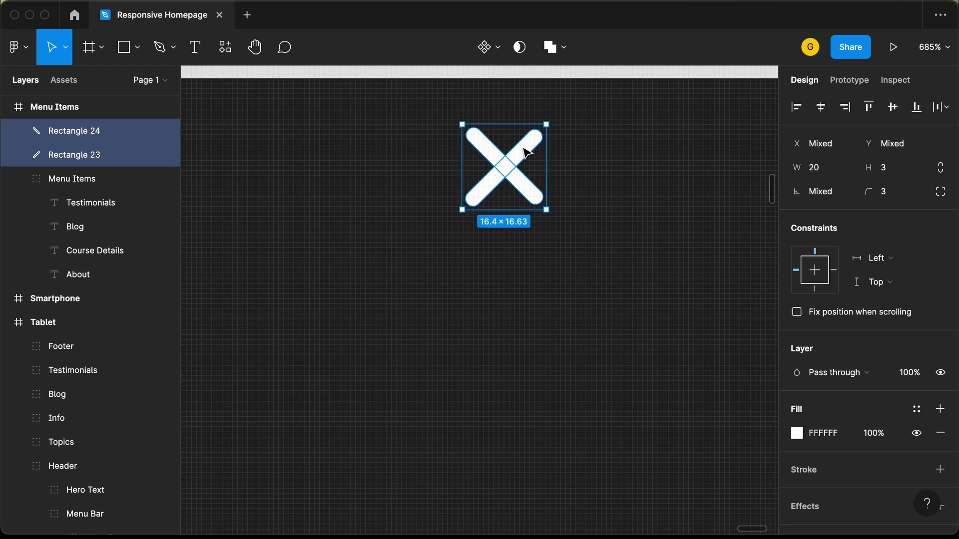
{"action": "key", "text": "super+g"}
{"action": "key", "text": "super+r"}
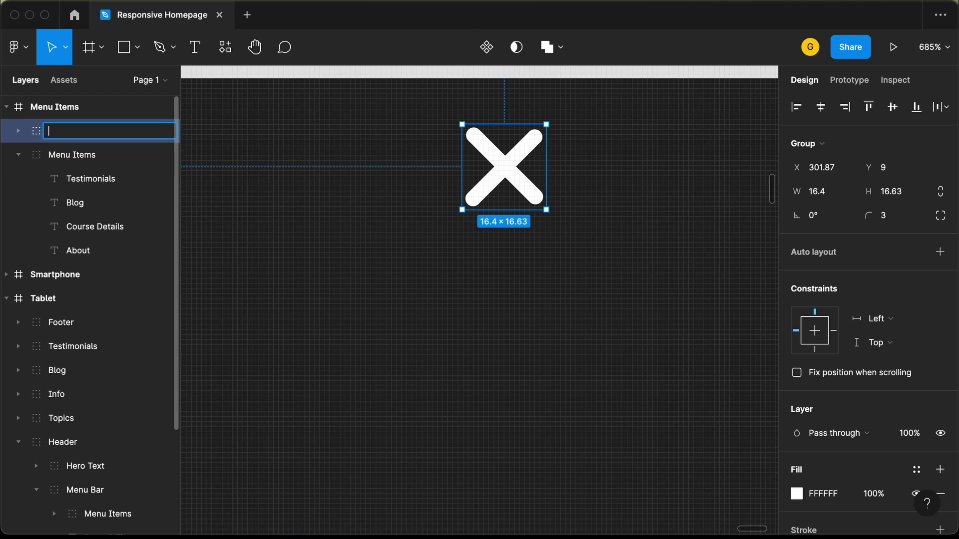
{"action": "type", "text": "Close Icon"}
{"action": "key", "text": "Return"}
- Try to apply auto layout to the Close Icon group
{"action": "scroll", "coordinate": [569, 114], "scroll_direction": "down", "scroll_amount": 1}
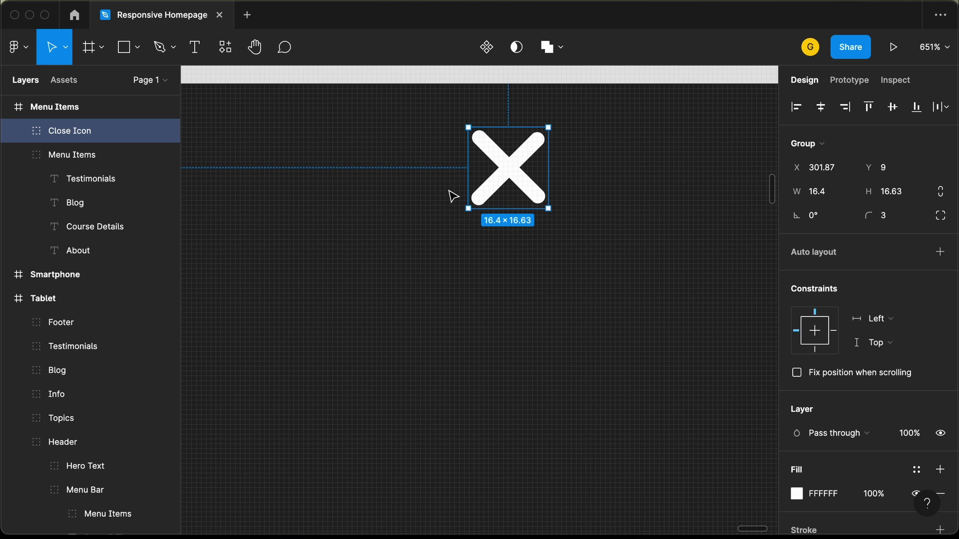
{"action": "key", "text": "shift+a"}
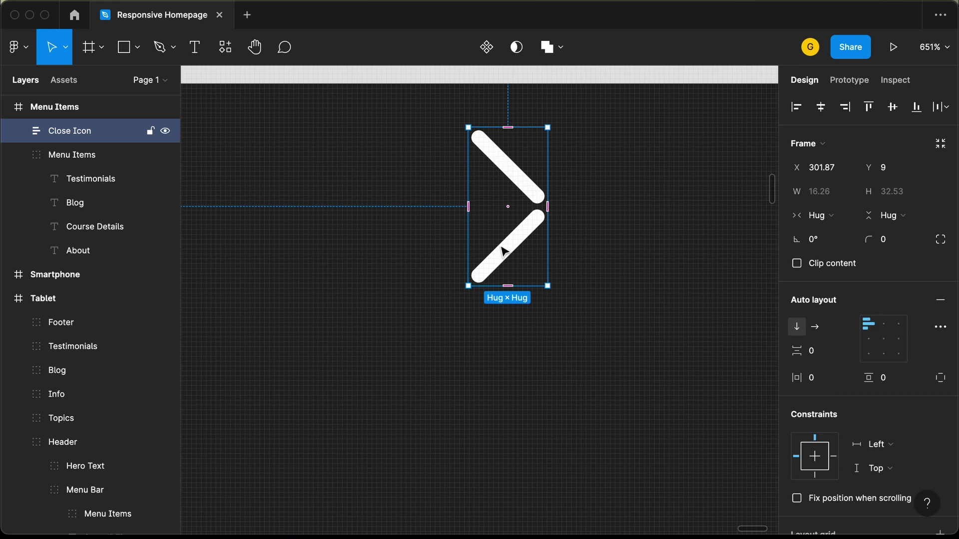
{"action": "scroll", "coordinate": [514, 233], "scroll_direction": "down", "scroll_amount": 1}
{"action": "key", "text": "ctrl+z"}
{"action": "key", "text": "Escape"}
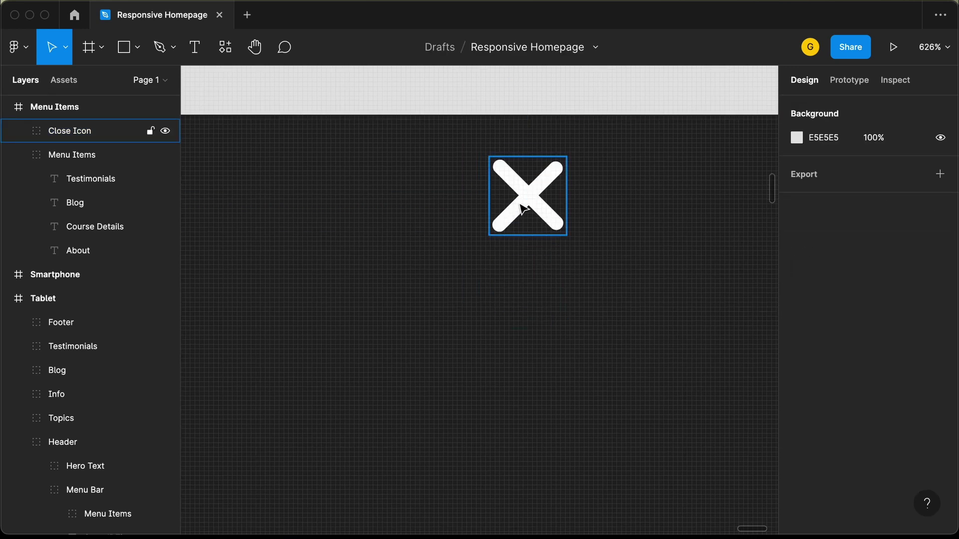
- Flatten the Close Icon group into a single vector and set its size to 16 × 16
{"action": "right_click", "coordinate": [523, 195]}
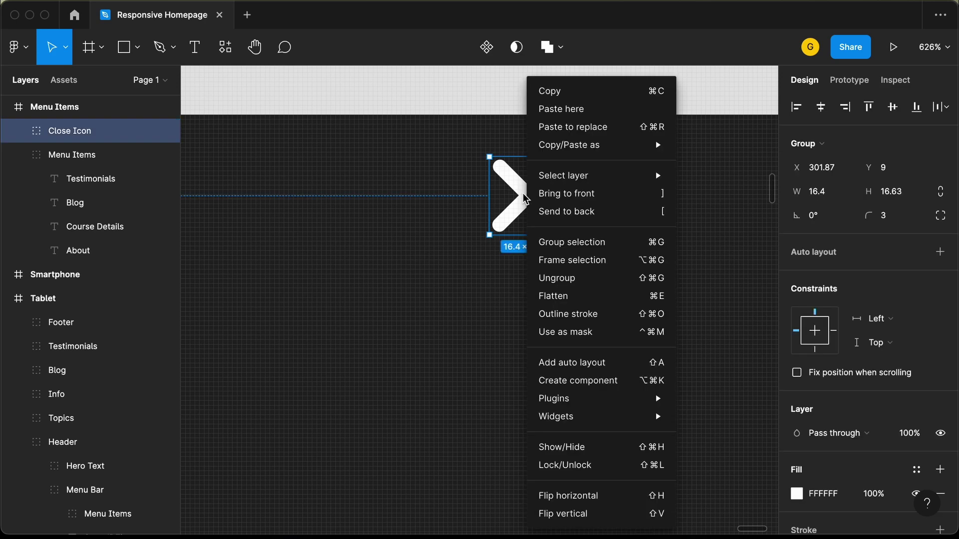
{"action": "left_click", "coordinate": [583, 295]}
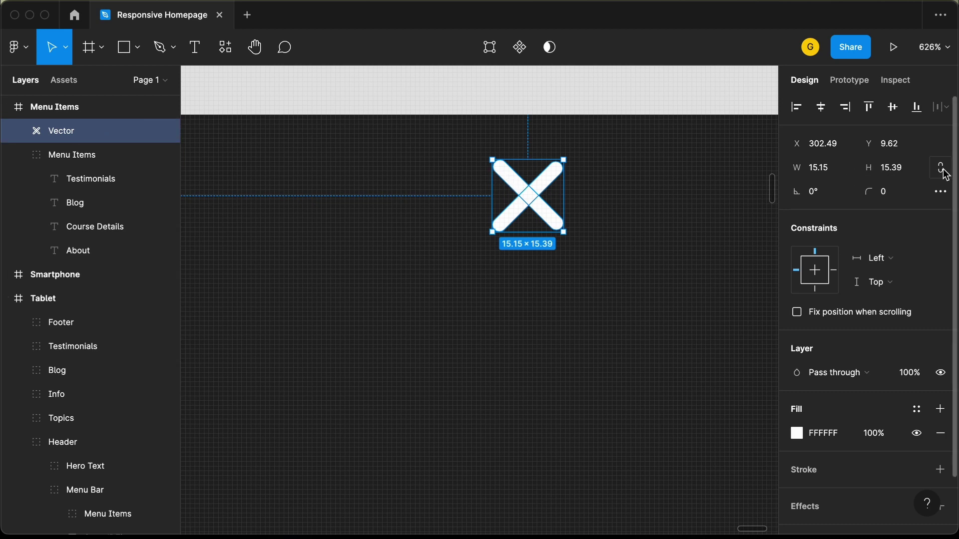
{"action": "left_click", "coordinate": [844, 172]}
{"action": "type", "text": "1"}
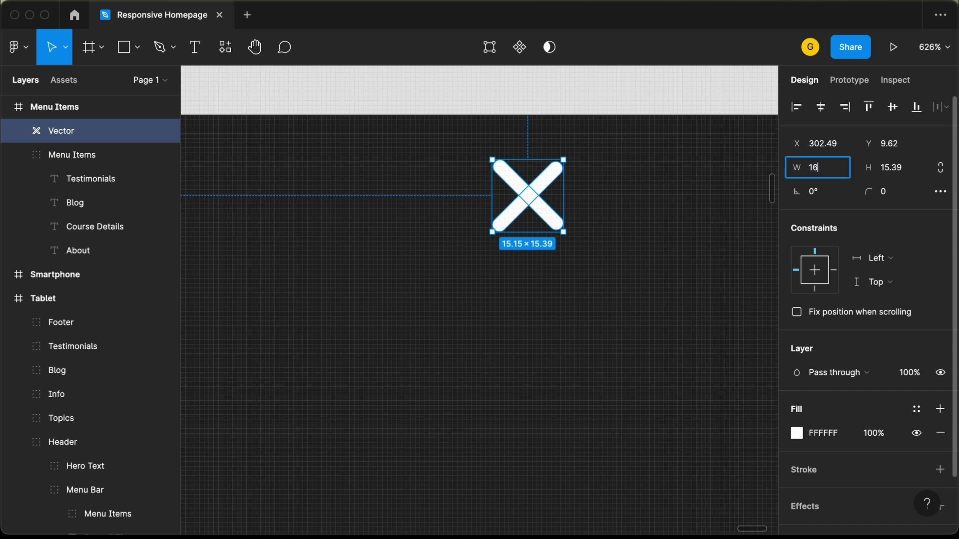
{"action": "type", "text": "6"}
{"action": "key", "text": "Return"}
{"action": "left_click", "coordinate": [907, 170]}
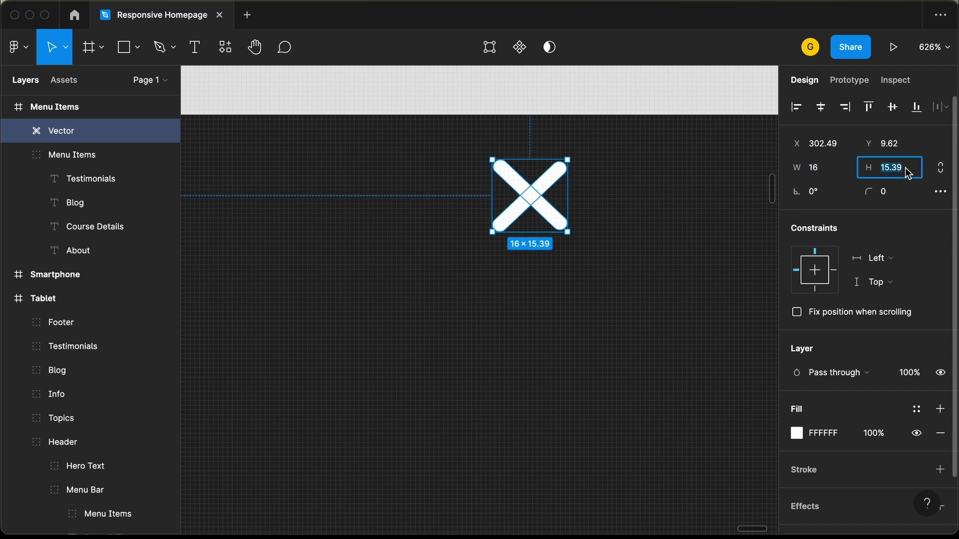
{"action": "type", "text": "16"}
{"action": "key", "text": "Return"}
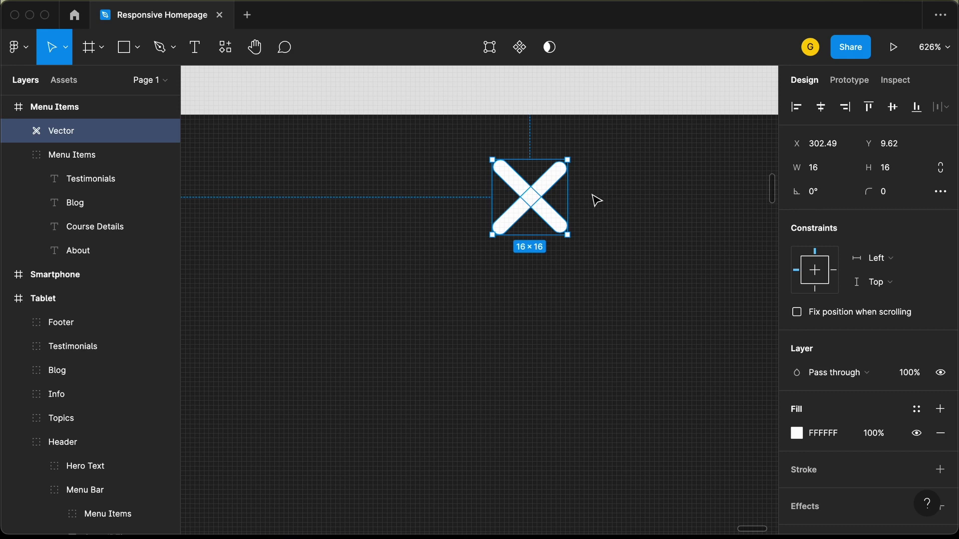
- Wrap the X vector in an auto layout frame with horizontal and vertical padding of 8
{"action": "key", "text": "shift+a"}
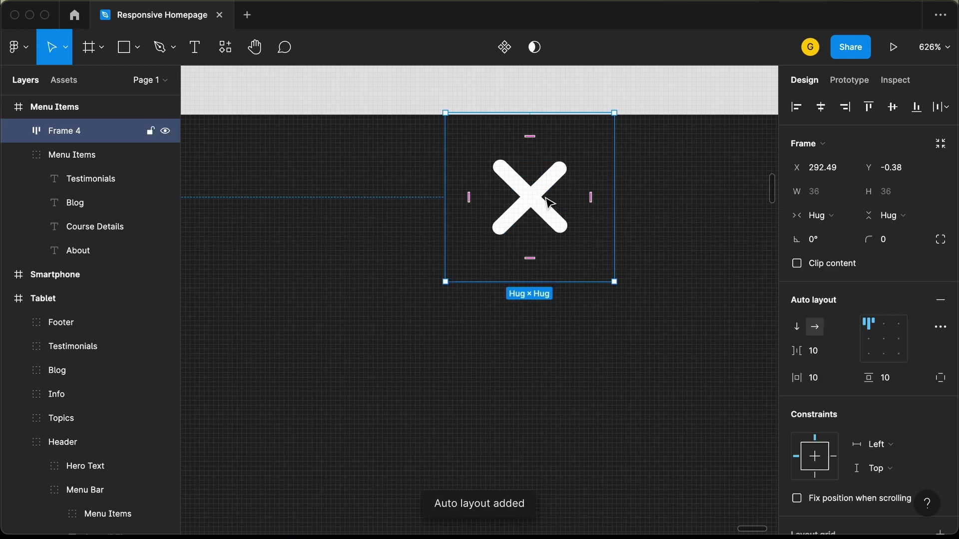
{"action": "left_click_drag", "start_coordinate": [549, 202], "coordinate": [557, 237]}
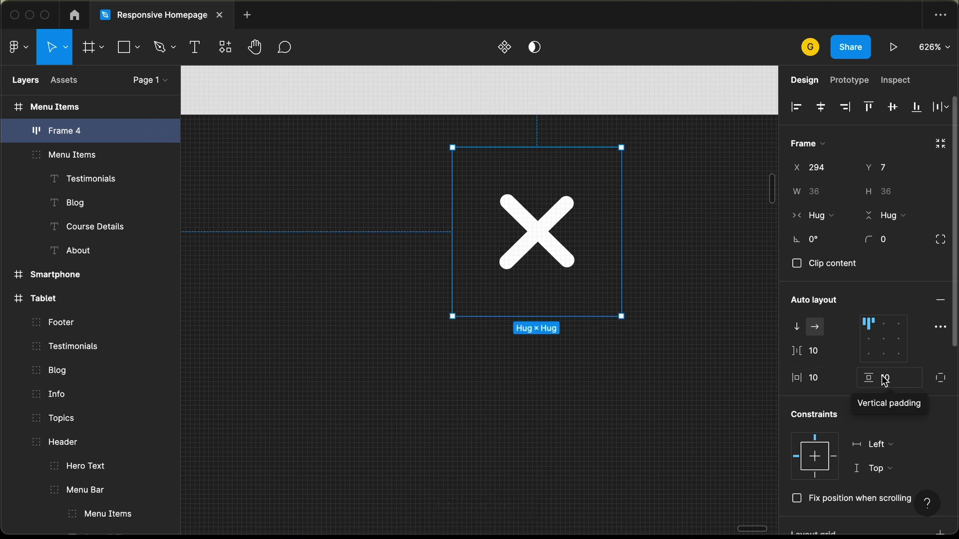
{"action": "left_click", "coordinate": [832, 382]}
{"action": "type", "text": "8"}
{"action": "key", "text": "Tab"}
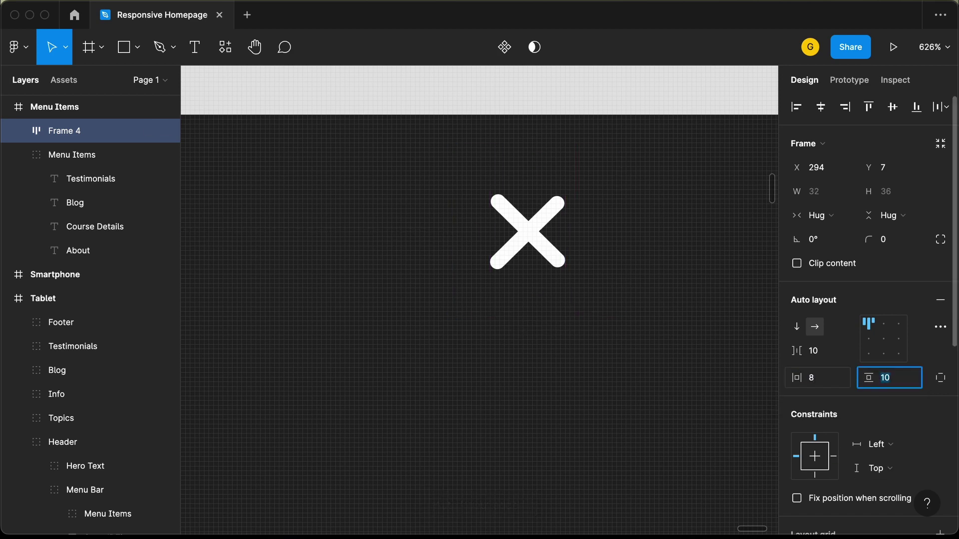
{"action": "type", "text": "8"}
{"action": "key", "text": "Tab"}
- Move the close icon's frame closer to the menu frame's right edge, to X 311, Y 9
{"action": "scroll", "coordinate": [620, 385], "scroll_direction": "down", "scroll_amount": 5, "text": "ctrl"}
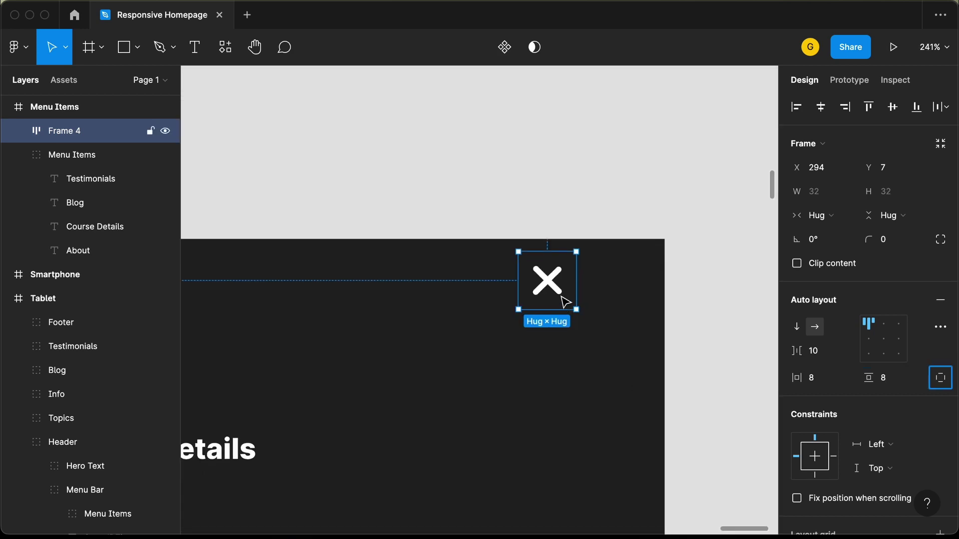
{"action": "left_click_drag", "start_coordinate": [562, 296], "coordinate": [591, 298]}
{"action": "scroll", "coordinate": [580, 299], "scroll_direction": "up", "scroll_amount": 1, "text": "ctrl"}
- Add auto layout to the Menu Icon in the Smartphone header, with horizontal and vertical padding of 8
{"action": "scroll", "coordinate": [580, 299], "scroll_direction": "down", "scroll_amount": 5, "text": "ctrl"}
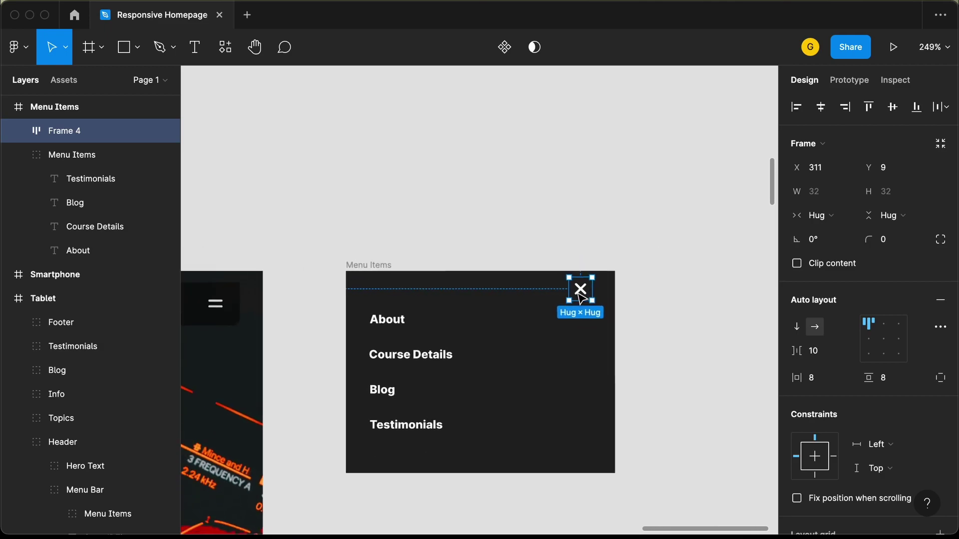
{"action": "scroll", "coordinate": [580, 297], "scroll_direction": "left", "scroll_amount": 5}
{"action": "scroll", "coordinate": [343, 278], "scroll_direction": "up", "scroll_amount": 8, "text": "ctrl"}
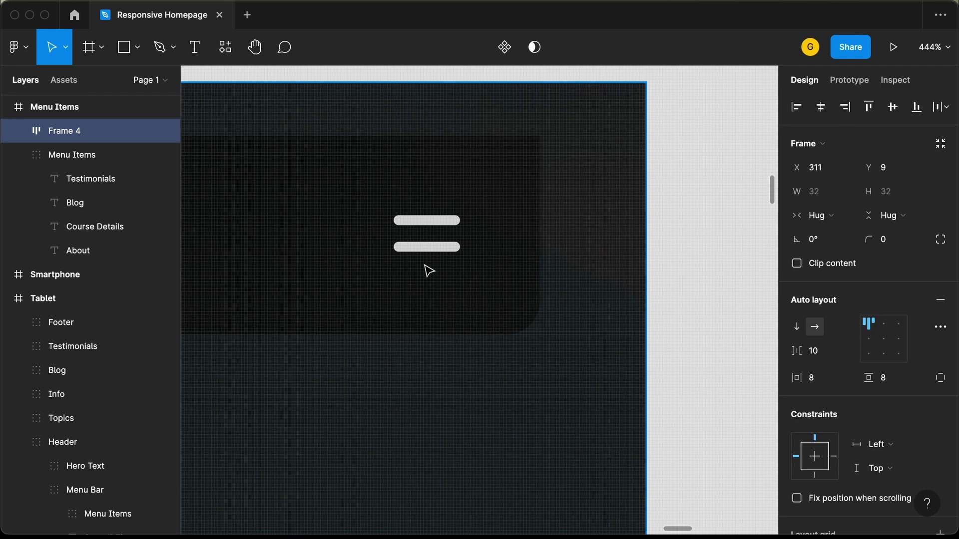
{"action": "left_click", "coordinate": [439, 227]}
{"action": "double_click", "coordinate": [435, 221]}
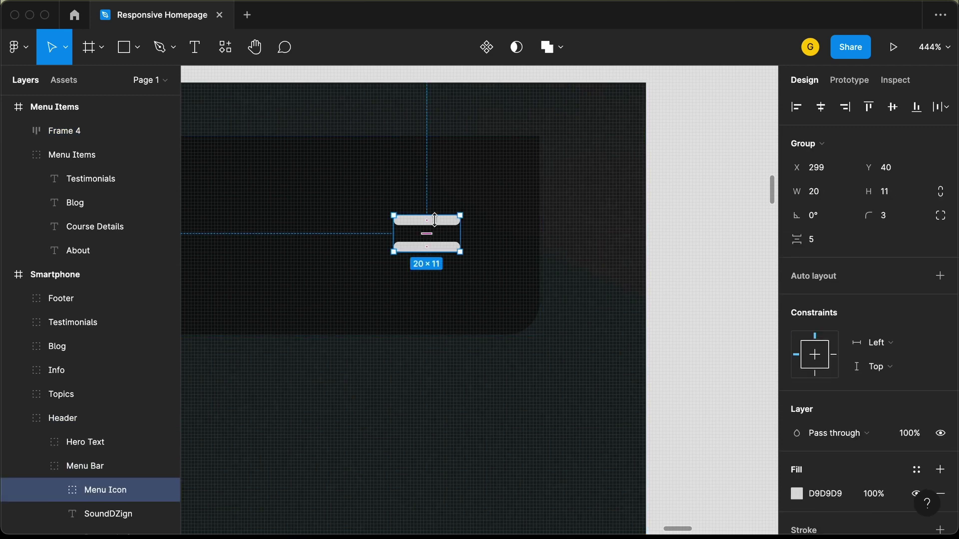
{"action": "scroll", "coordinate": [435, 220], "scroll_direction": "up", "scroll_amount": 3}
{"action": "key", "text": "shift+a"}
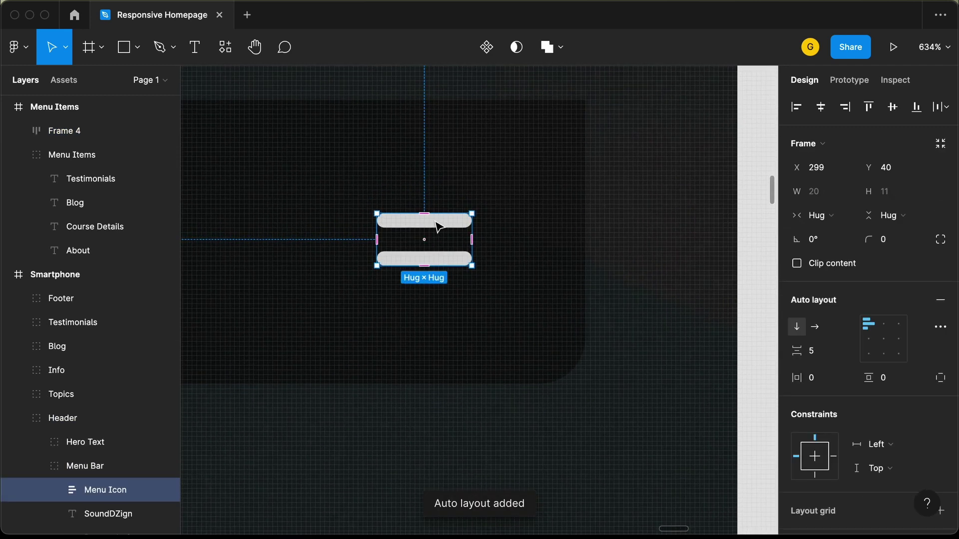
{"action": "left_click", "coordinate": [817, 381]}
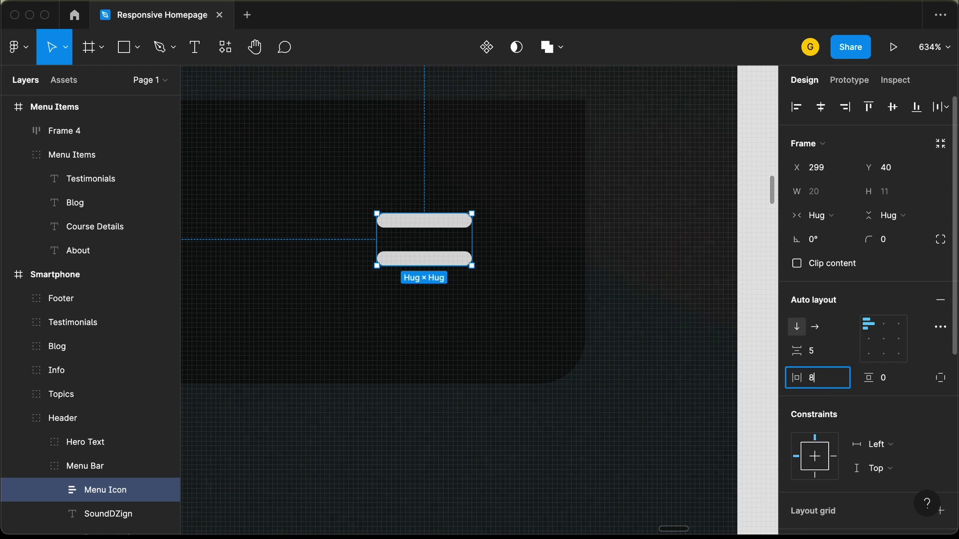
{"action": "key", "text": "Tab"}
{"action": "type", "text": "8"}
{"action": "key", "text": "Return"}
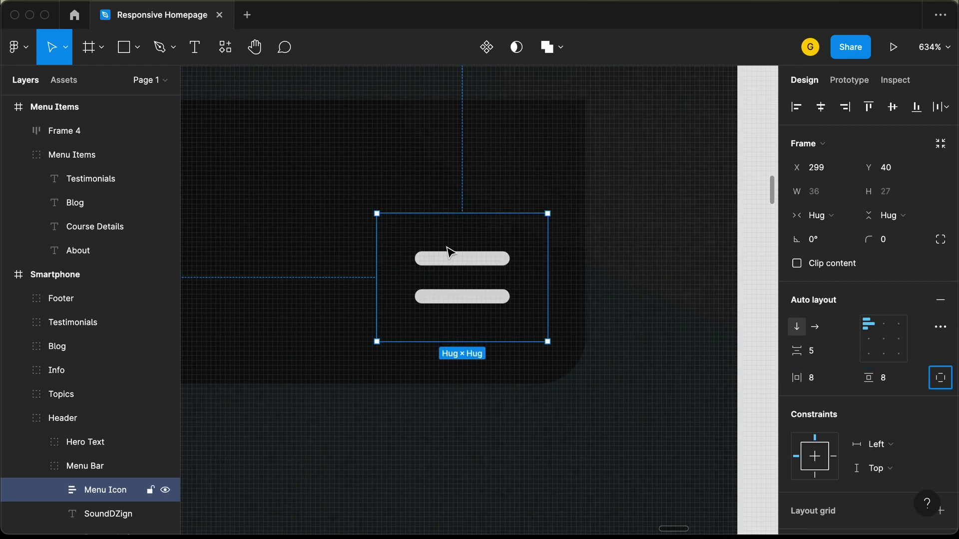
- Move the Menu Icon frame up to Y 32 and measure its distances to the Smartphone frame's edges
{"action": "left_click_drag", "start_coordinate": [462, 267], "coordinate": [460, 229]}
{"action": "key", "text": "alt"}
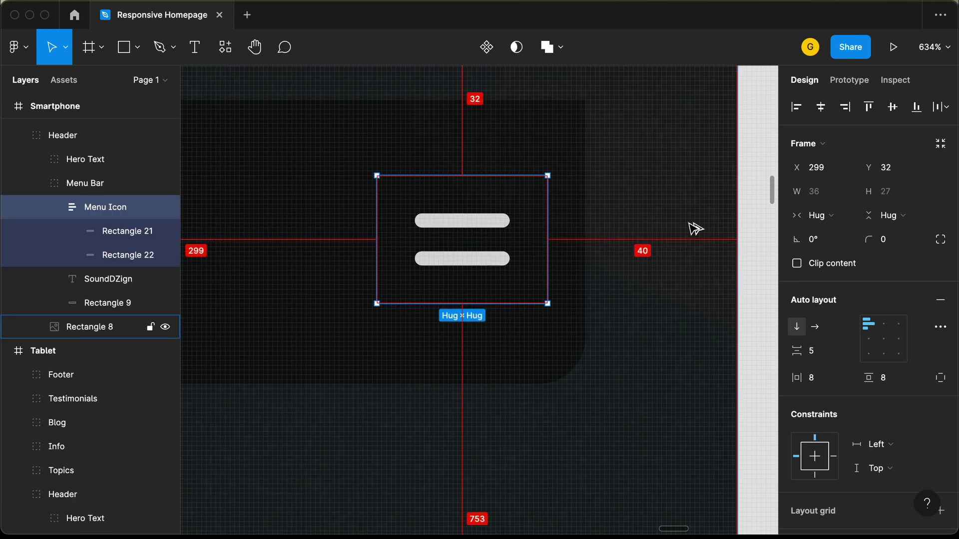
- Compare the Smartphone header with the Menu Items frame and measure the Menu Icon's distances to the Smartphone frame's edges again
{"action": "scroll", "coordinate": [675, 251], "scroll_direction": "down", "scroll_amount": 5}
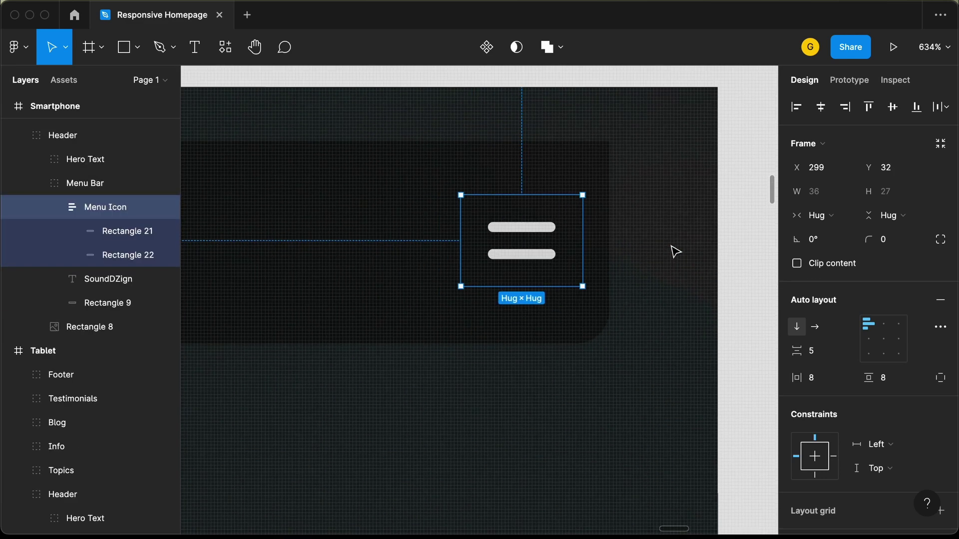
{"action": "scroll", "coordinate": [675, 250], "scroll_direction": "right", "scroll_amount": 6}
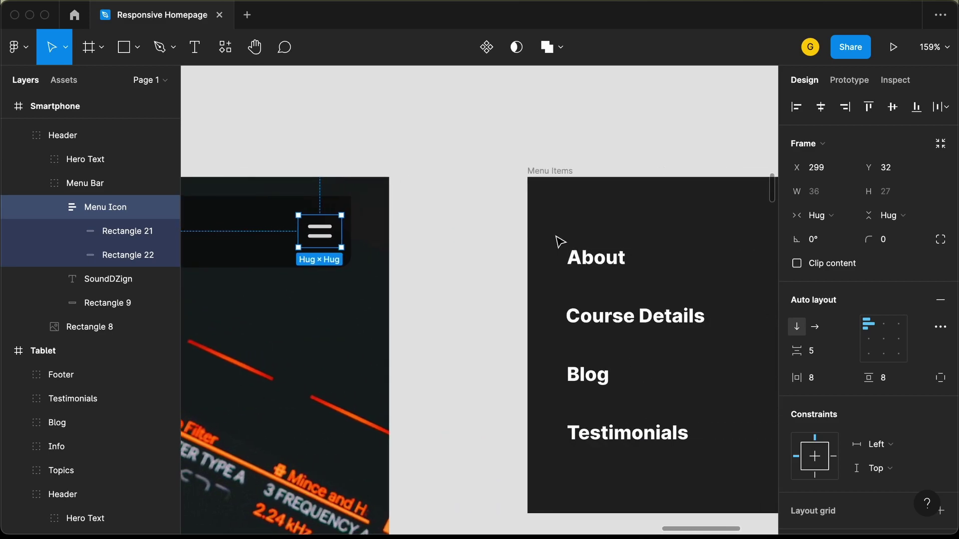
{"action": "scroll", "coordinate": [557, 242], "scroll_direction": "right", "scroll_amount": 4}
{"action": "scroll", "coordinate": [558, 242], "scroll_direction": "left", "scroll_amount": 4}
{"action": "scroll", "coordinate": [558, 241], "scroll_direction": "up", "scroll_amount": 1}
{"action": "scroll", "coordinate": [557, 241], "scroll_direction": "left", "scroll_amount": 2}
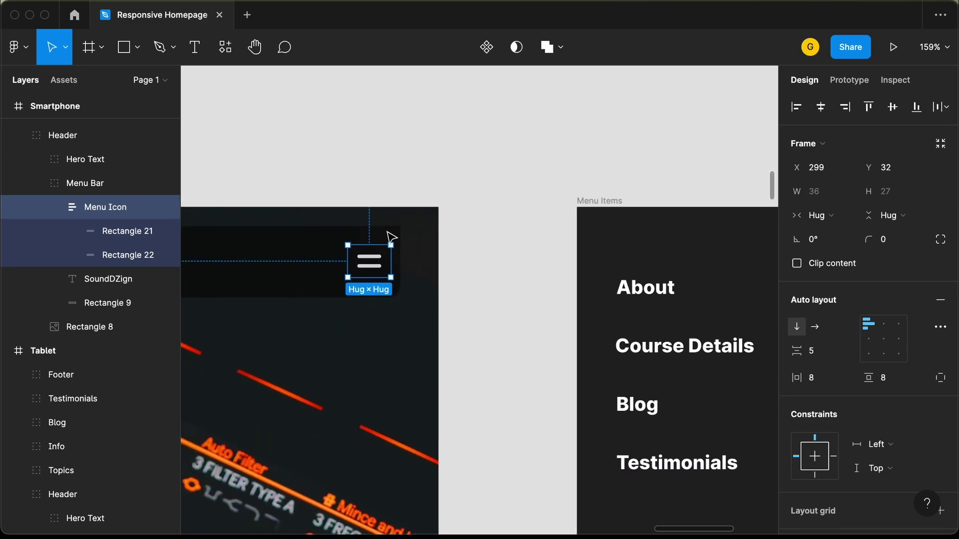
{"action": "key", "text": "alt"}
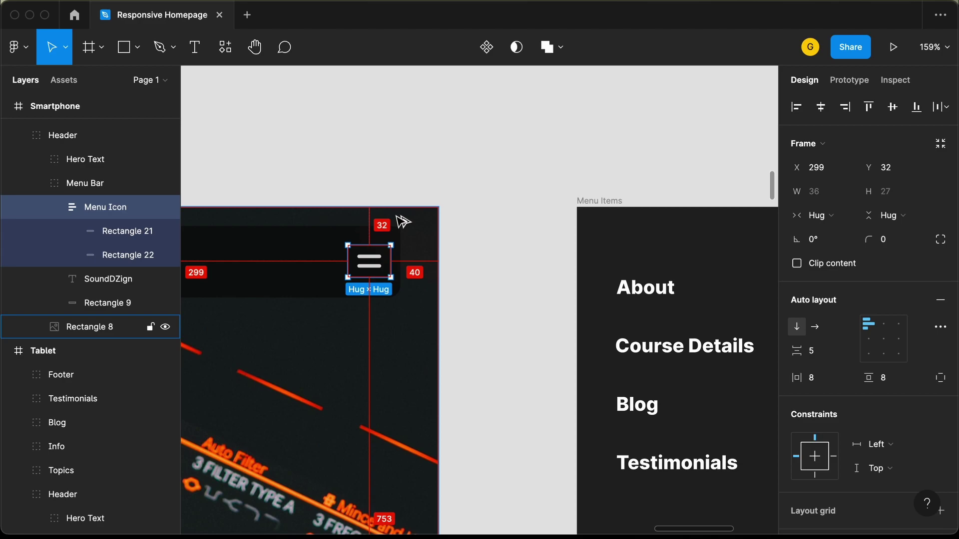
- Move the close icon's frame in the Menu Items frame down to Y 32 and measure its distances to the frame's edges
{"action": "scroll", "coordinate": [402, 220], "scroll_direction": "down", "scroll_amount": 2}
{"action": "scroll", "coordinate": [499, 275], "scroll_direction": "right", "scroll_amount": 5}
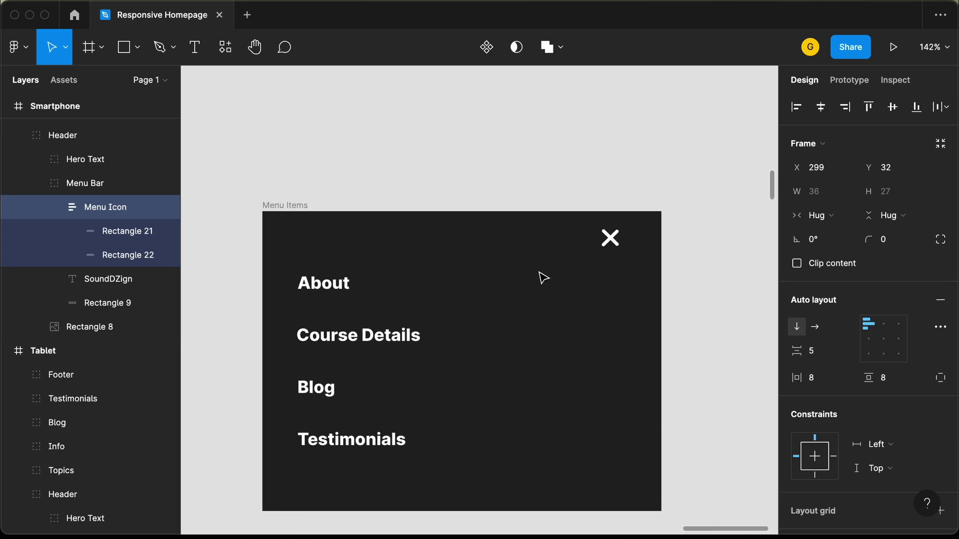
{"action": "left_click", "coordinate": [610, 237]}
{"action": "scroll", "coordinate": [506, 220], "scroll_direction": "up", "scroll_amount": 5}
{"action": "key", "text": "alt"}
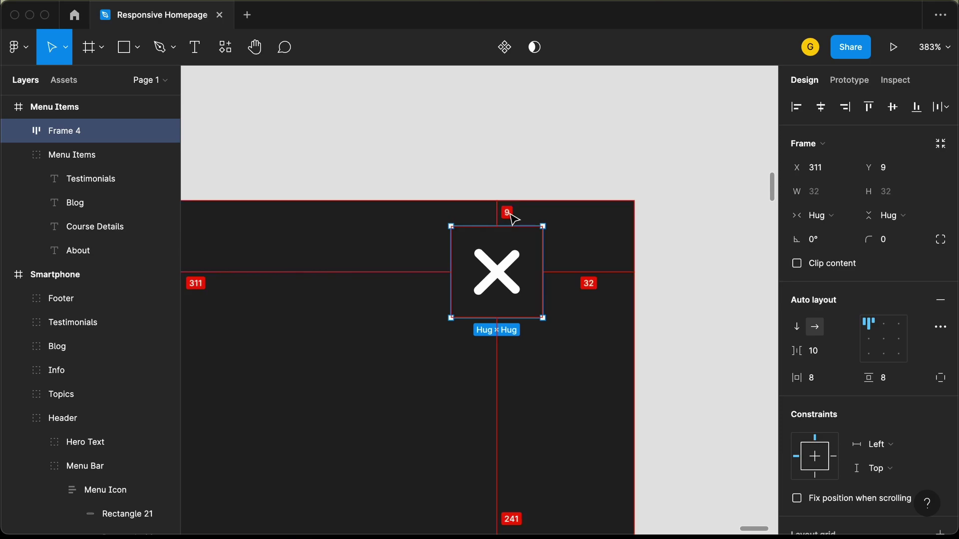
{"action": "key", "text": "shift+Down"}
{"action": "key", "text": "shift+Down"}
{"action": "key", "text": "Down"}
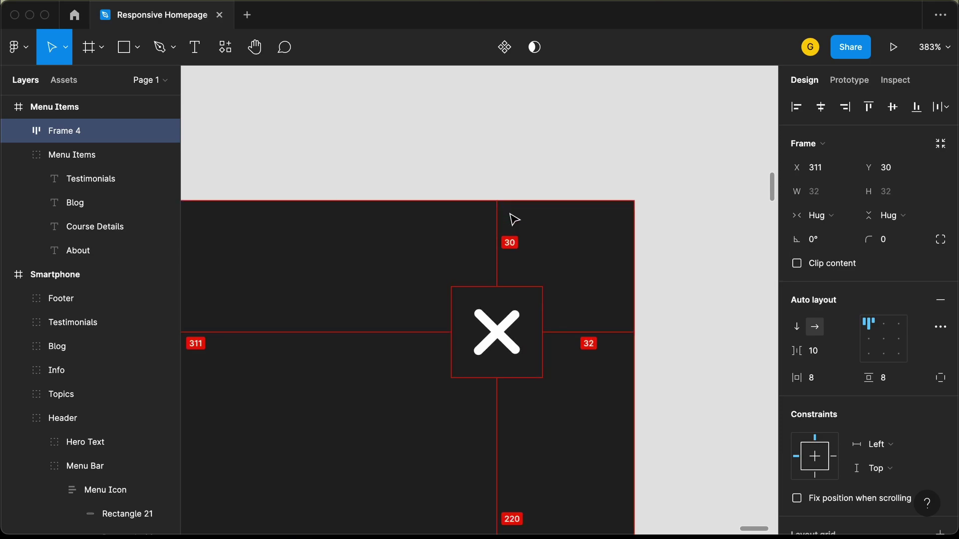
{"action": "key", "text": "Down"}
{"action": "key", "text": "Down"}
{"action": "key", "text": "alt"}
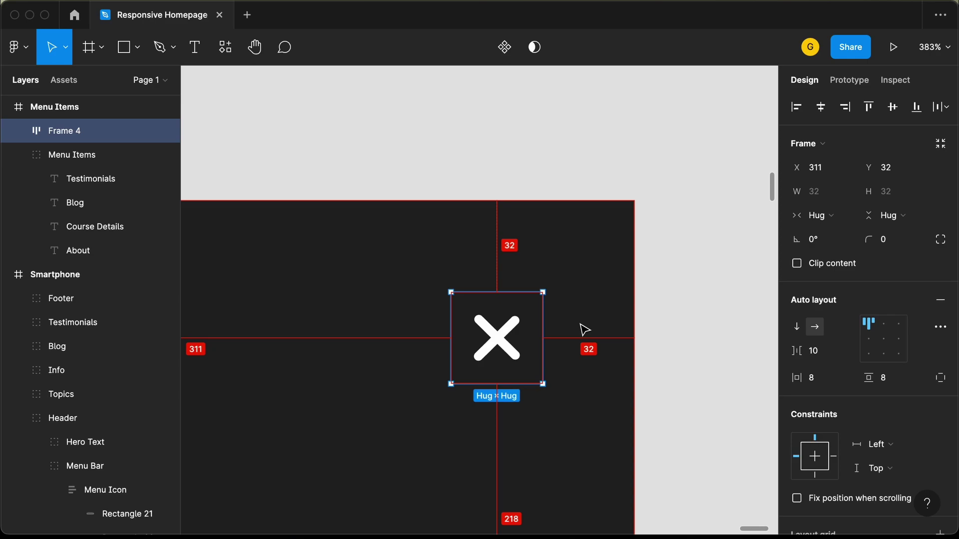
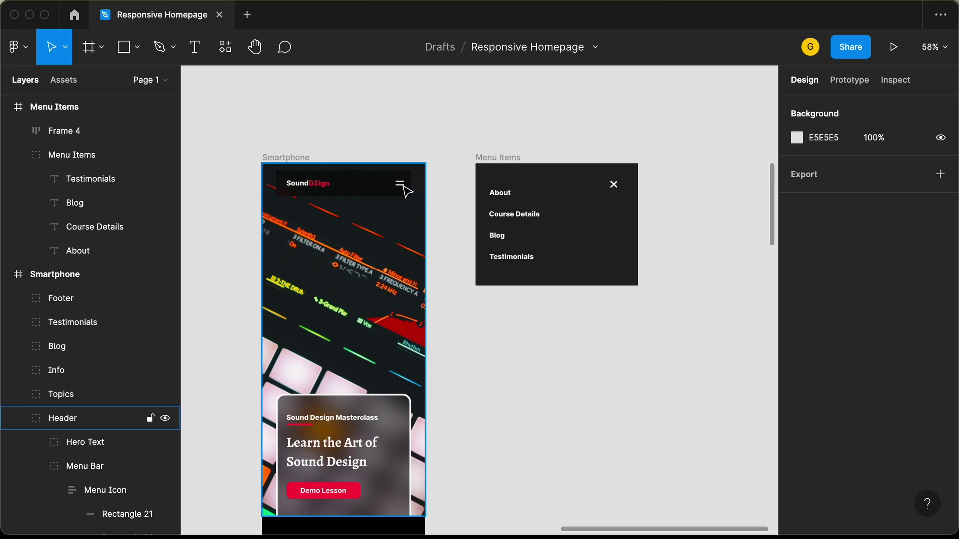
- Create an on-click prototype connection from the Menu Icon in the Smartphone header to the Menu Items frame
{"action": "scroll", "coordinate": [401, 186], "scroll_direction": "up", "scroll_amount": 5}
{"action": "left_click", "coordinate": [840, 89]}
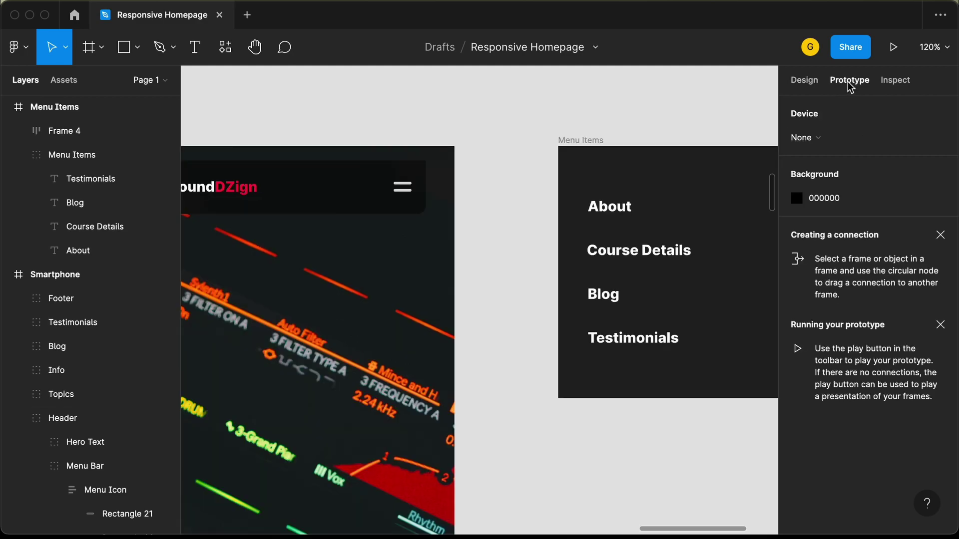
{"action": "left_click", "coordinate": [403, 189]}
{"action": "double_click", "coordinate": [402, 188]}
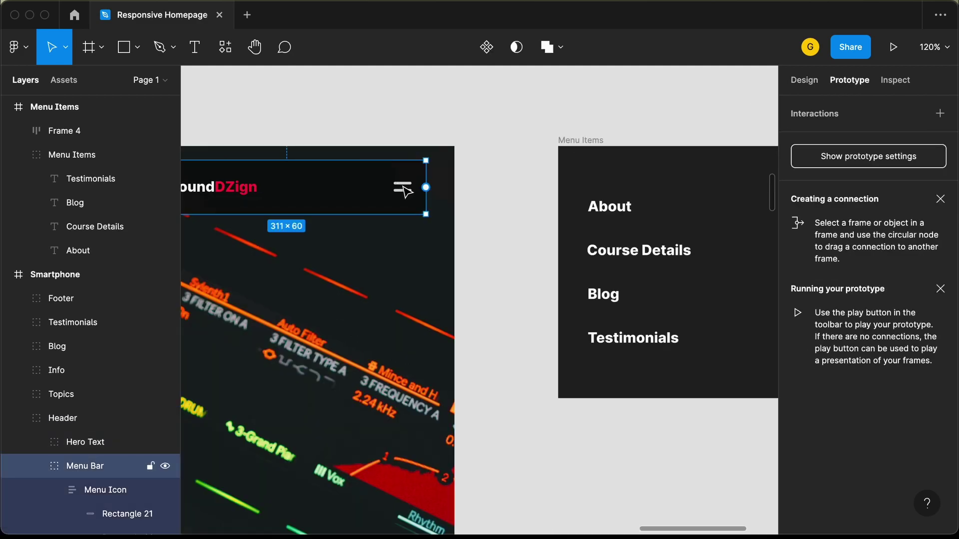
{"action": "double_click", "coordinate": [403, 188]}
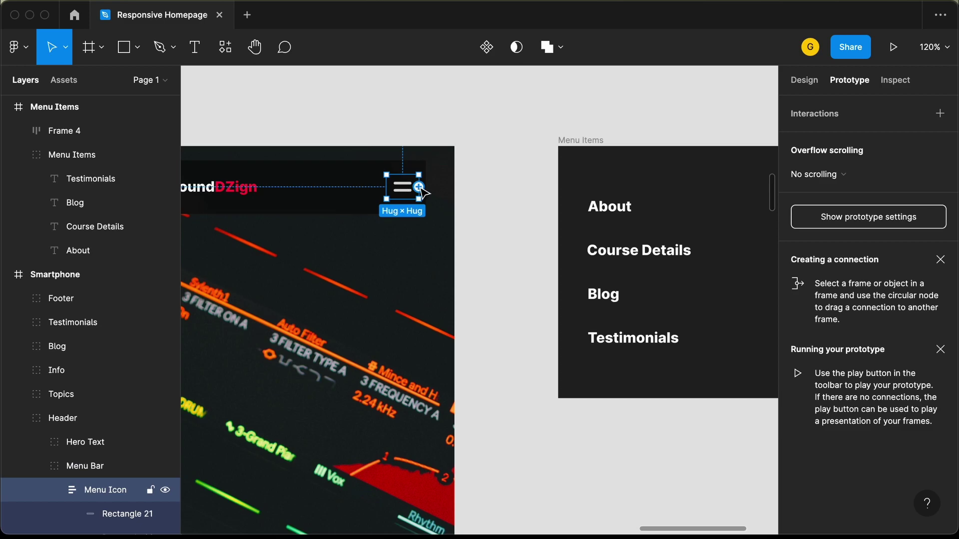
{"action": "left_click_drag", "start_coordinate": [418, 187], "coordinate": [603, 265]}
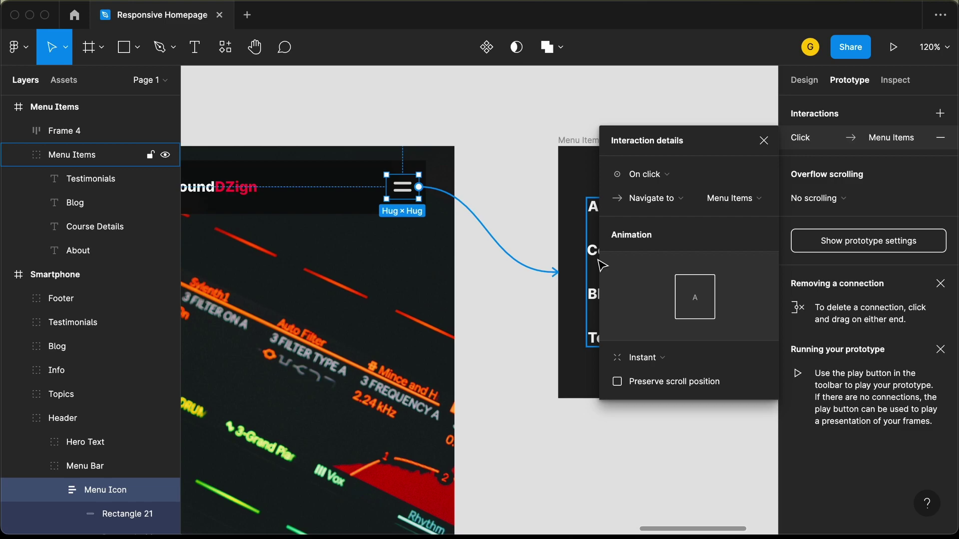
- Change the Menu Icon's interaction to Open overlay, positioned Top center, and enable Close when clicking outside
{"action": "scroll", "coordinate": [531, 283], "scroll_direction": "right", "scroll_amount": 4}
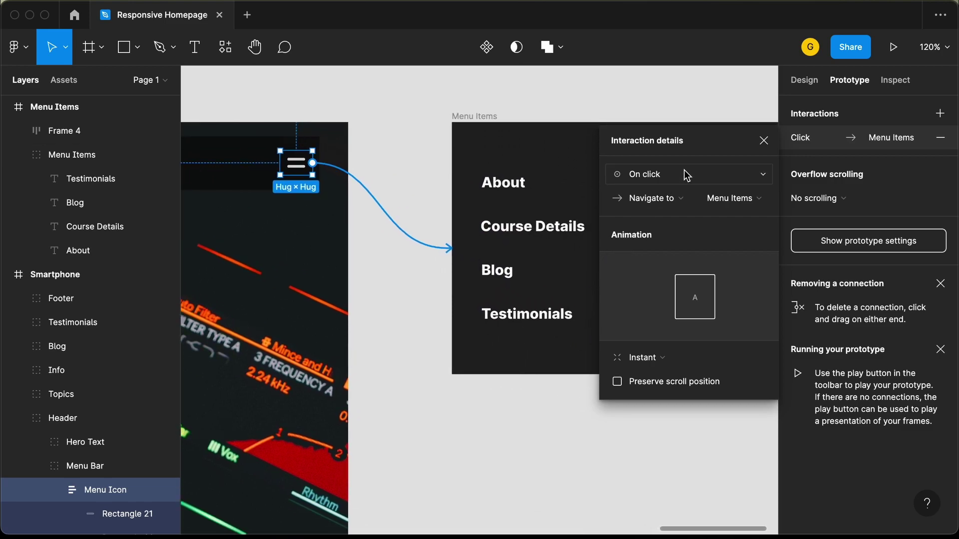
{"action": "left_click", "coordinate": [684, 202]}
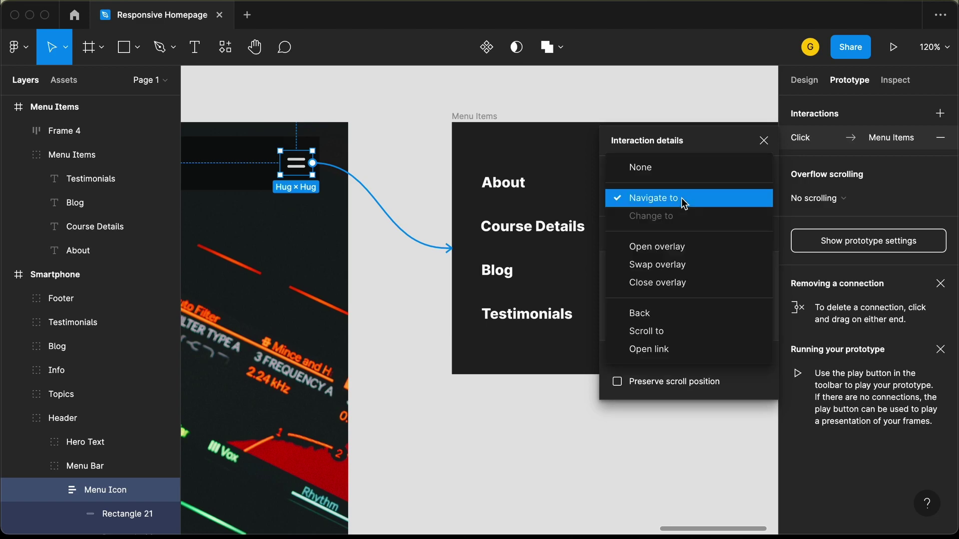
{"action": "left_click", "coordinate": [684, 247]}
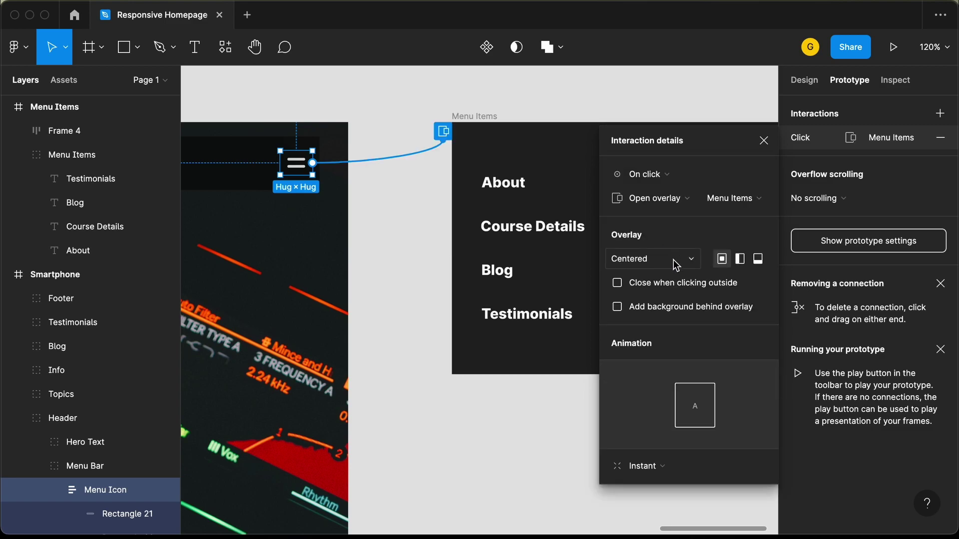
{"action": "left_click", "coordinate": [676, 264]}
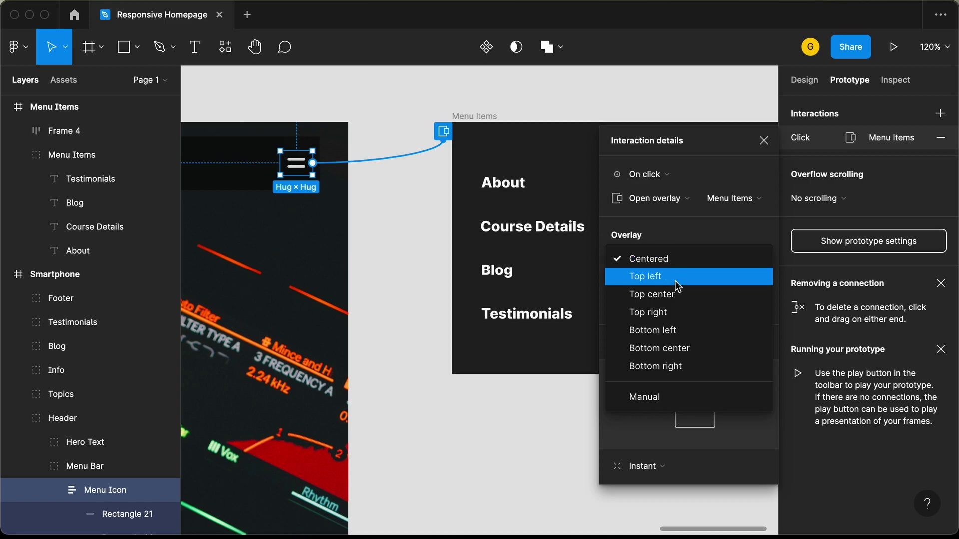
{"action": "left_click", "coordinate": [690, 298]}
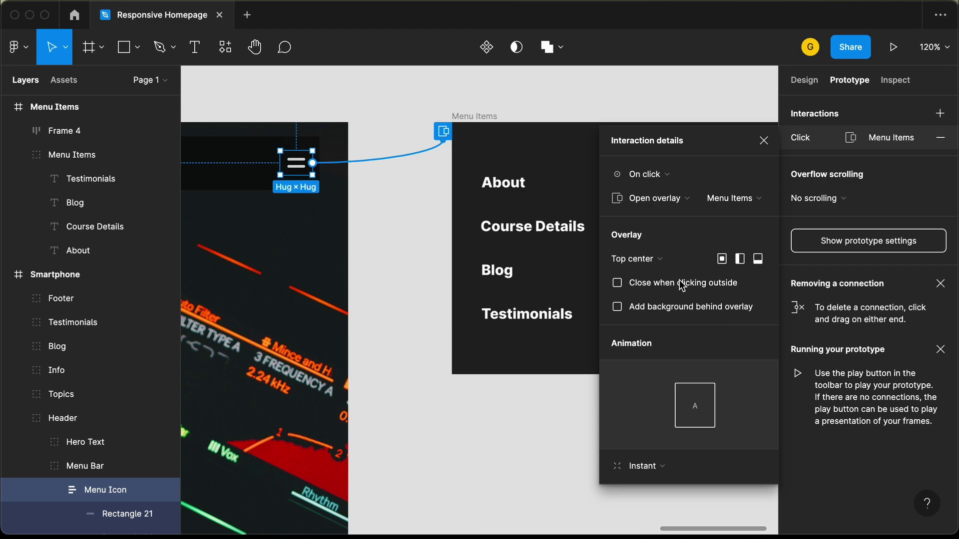
{"action": "left_click", "coordinate": [652, 285]}
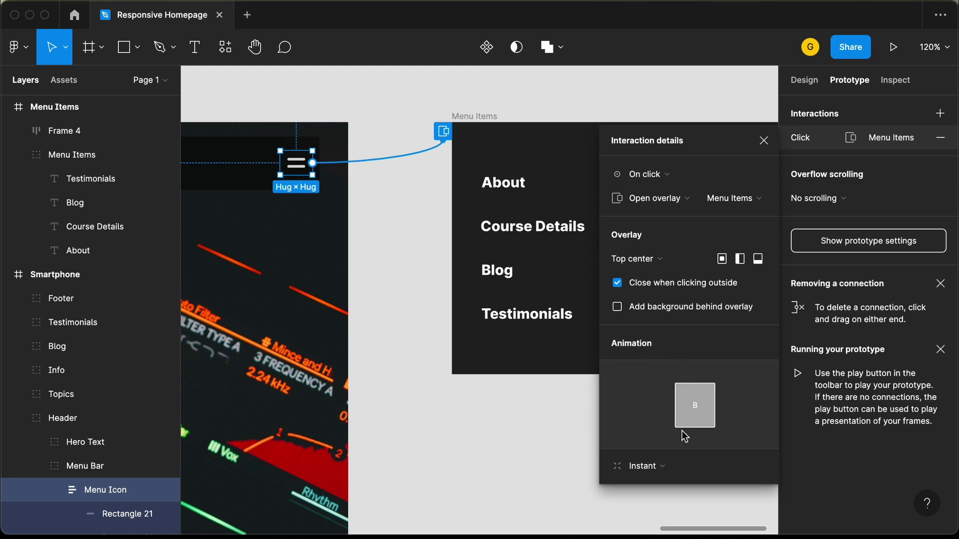
- Set the overlay's animation to Move in with a downward direction
{"action": "left_click", "coordinate": [651, 471]}
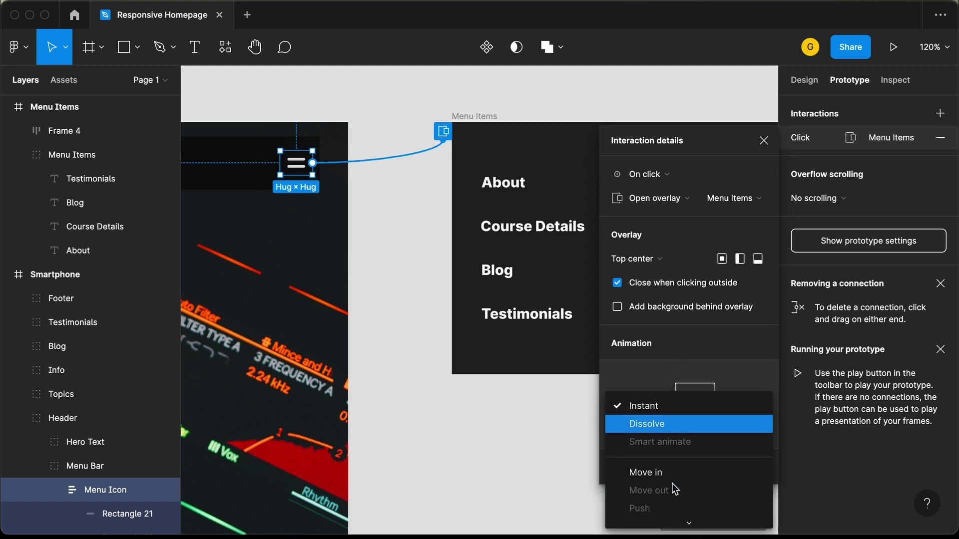
{"action": "scroll", "coordinate": [674, 488], "scroll_direction": "down", "scroll_amount": 2}
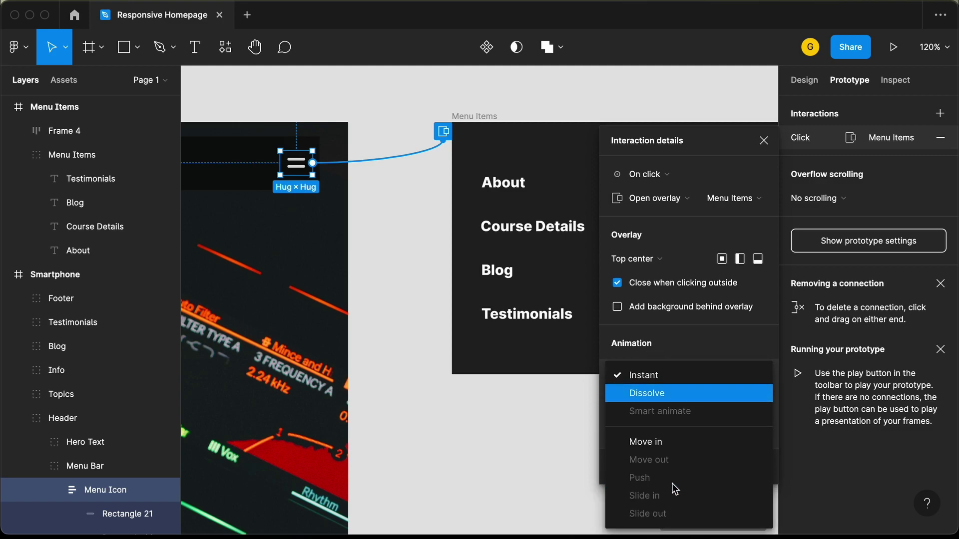
{"action": "left_click", "coordinate": [680, 443]}
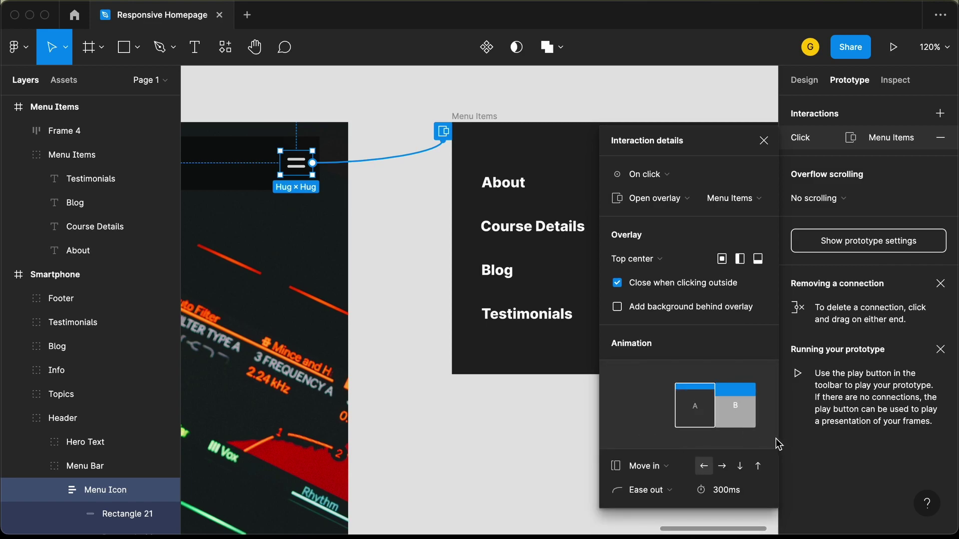
{"action": "left_click", "coordinate": [741, 469]}
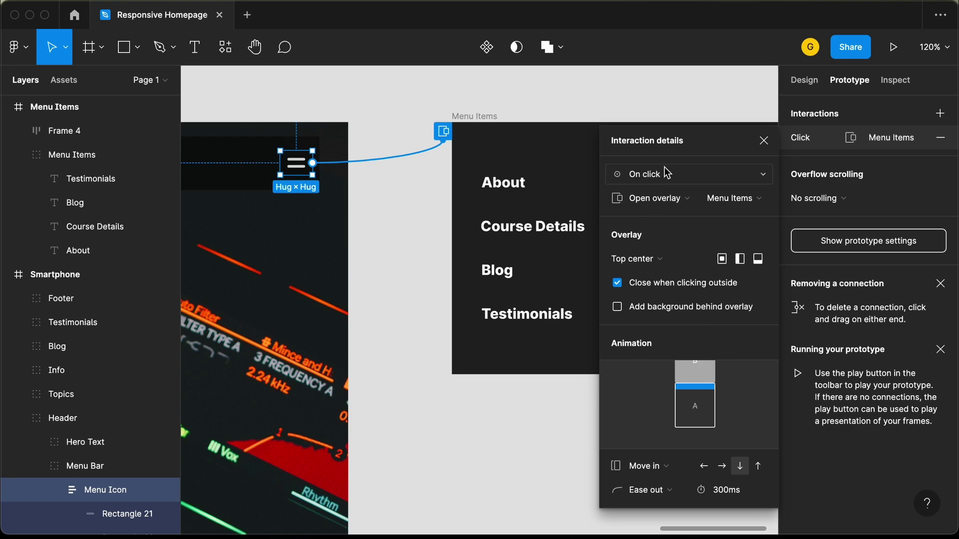
- Set the easing of the overlay's Move in animation to Slow and close the interaction details
{"action": "left_click_drag", "start_coordinate": [681, 140], "coordinate": [613, 88]}
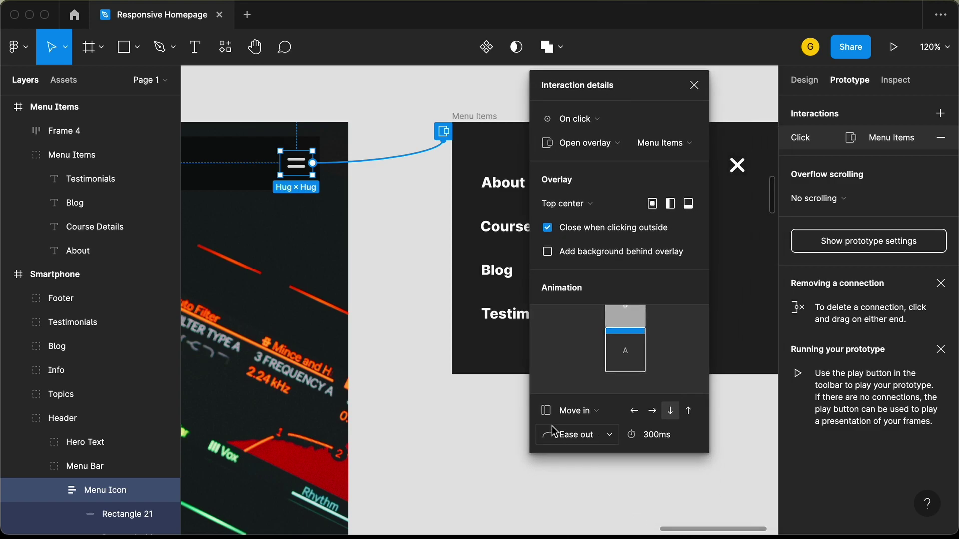
{"action": "left_click", "coordinate": [593, 442]}
{"action": "scroll", "coordinate": [592, 454], "scroll_direction": "down", "scroll_amount": 2}
{"action": "scroll", "coordinate": [591, 465], "scroll_direction": "down", "scroll_amount": 2}
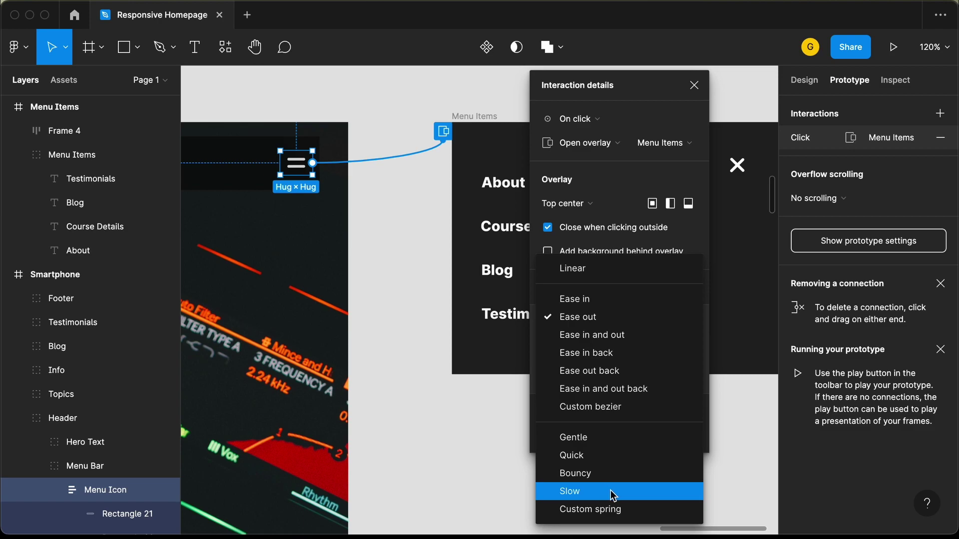
{"action": "left_click", "coordinate": [612, 495]}
{"action": "key", "text": "Escape"}
- Give the close icon's frame in Menu Items an on-click interaction that uses the Close overlay action
{"action": "scroll", "coordinate": [636, 207], "scroll_direction": "down", "scroll_amount": 3}
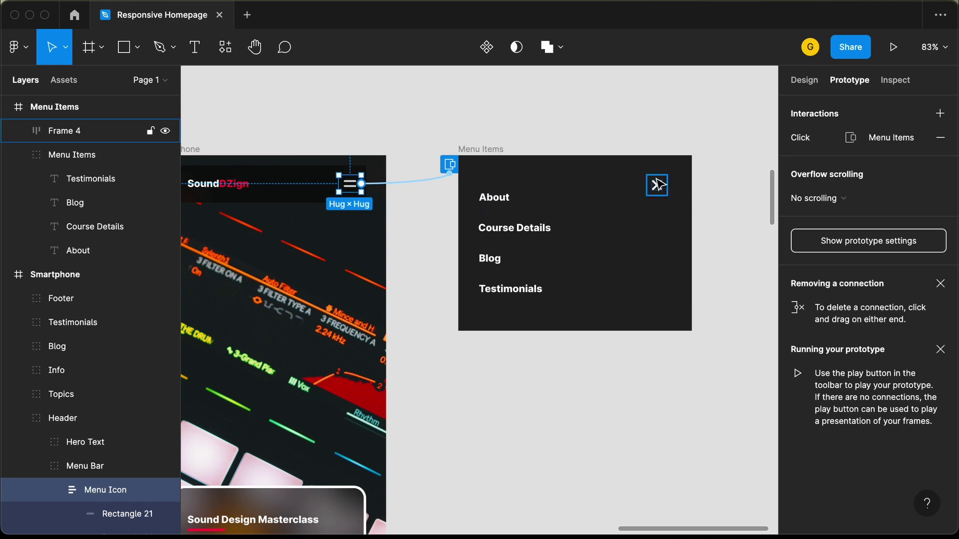
{"action": "left_click", "coordinate": [659, 189]}
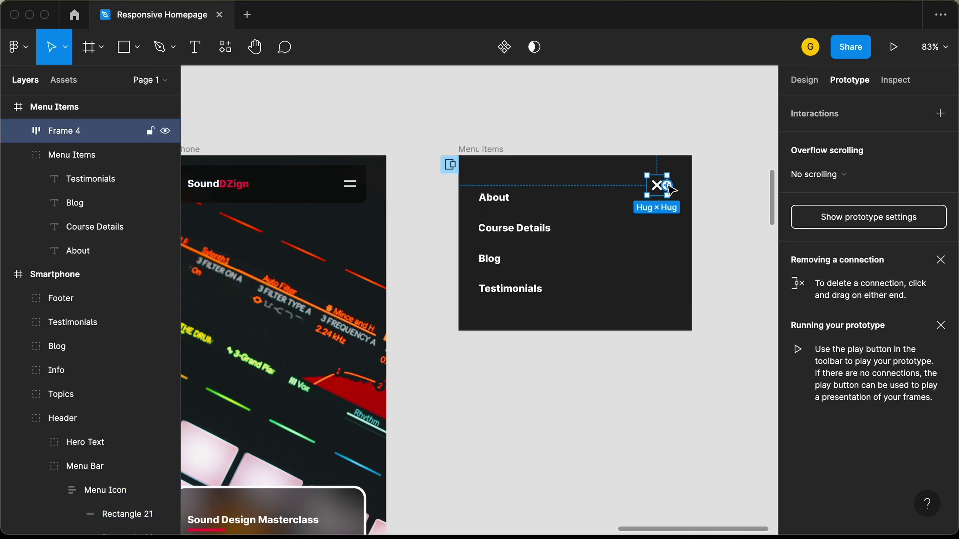
{"action": "left_click_drag", "start_coordinate": [669, 189], "coordinate": [355, 303]}
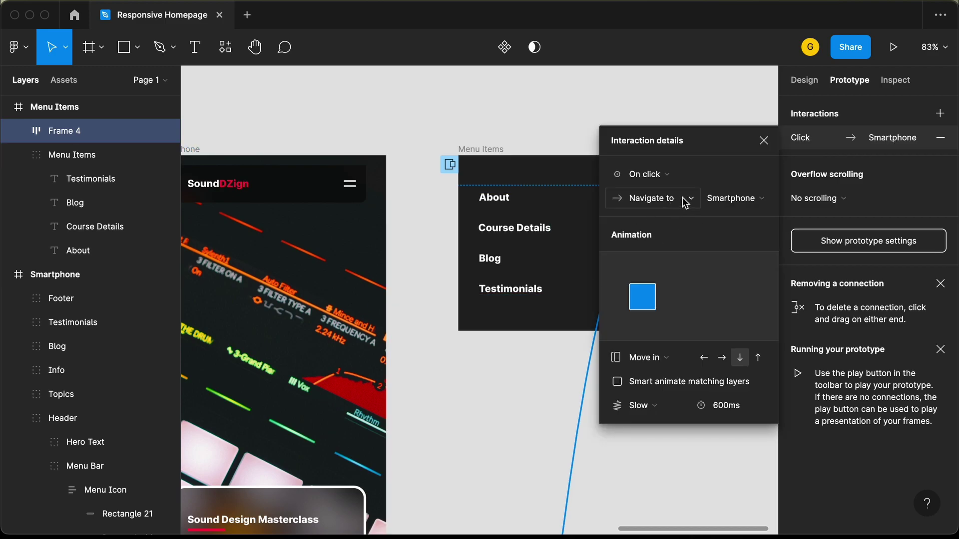
{"action": "left_click", "coordinate": [685, 200]}
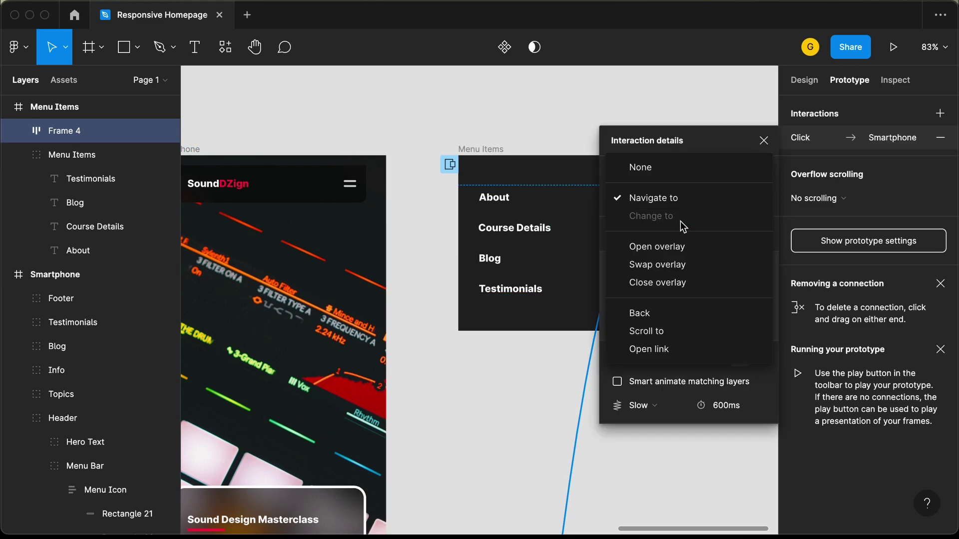
{"action": "left_click", "coordinate": [684, 284]}
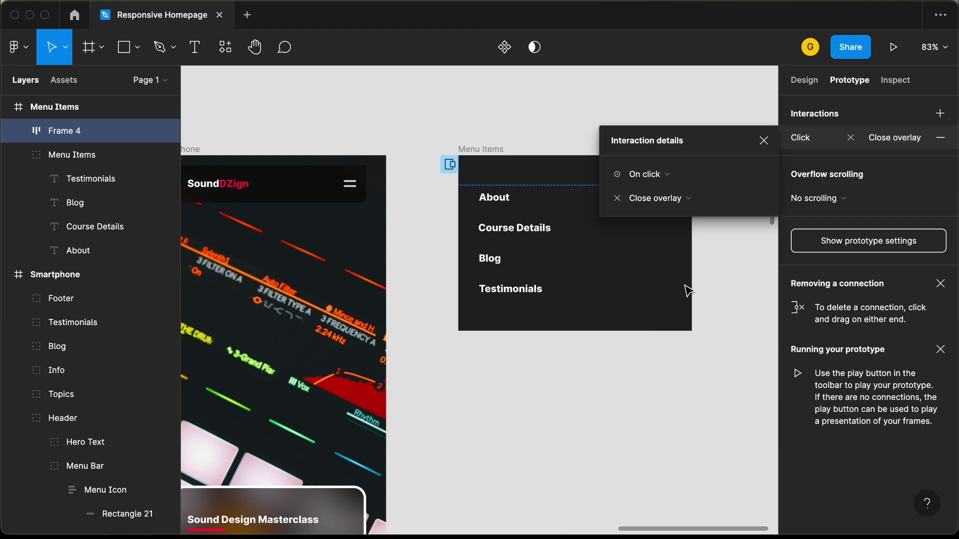
{"action": "left_click", "coordinate": [764, 141]}
{"action": "left_click", "coordinate": [445, 111]}
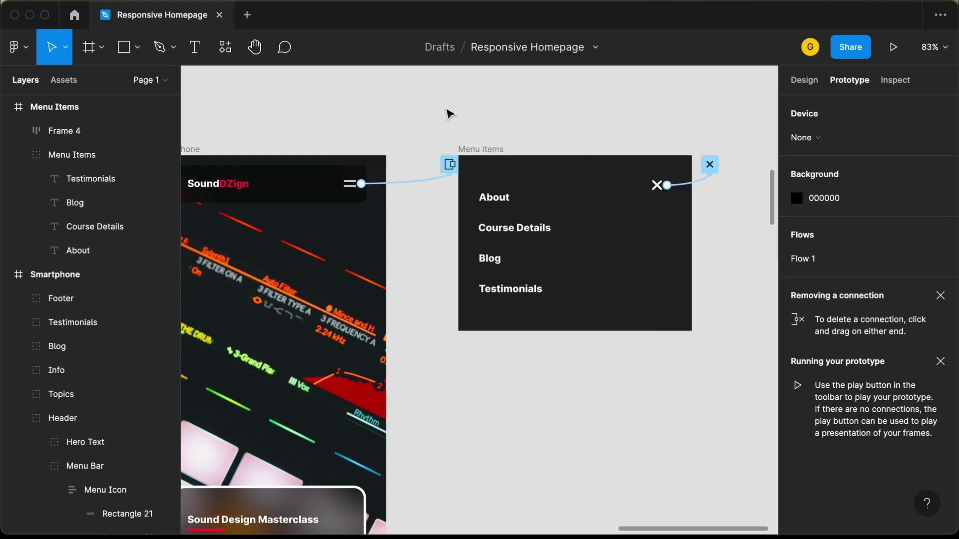
- Select the Smartphone frame as the Flow 1 starting point, present the prototype and hide the Figma UI
{"action": "scroll", "coordinate": [444, 112], "scroll_direction": "left", "scroll_amount": 4}
{"action": "scroll", "coordinate": [446, 113], "scroll_direction": "down", "scroll_amount": 2}
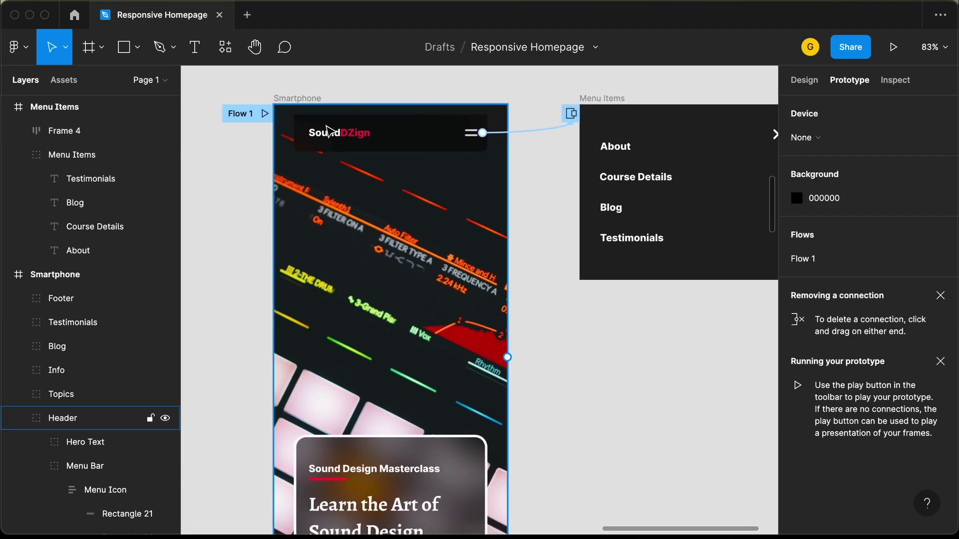
{"action": "left_click", "coordinate": [257, 118]}
{"action": "scroll", "coordinate": [269, 117], "scroll_direction": "left", "scroll_amount": 2}
{"action": "left_click_drag", "start_coordinate": [280, 117], "coordinate": [253, 154]}
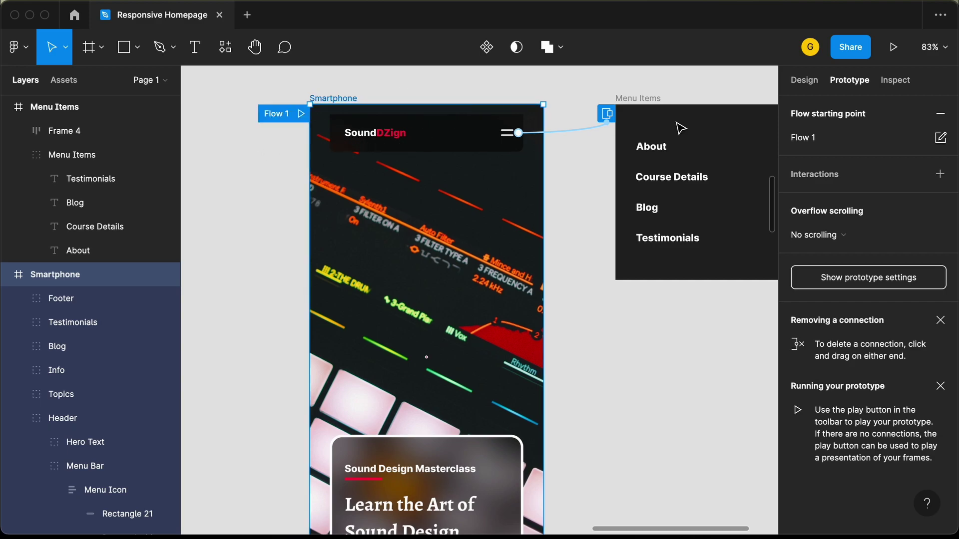
{"action": "left_click", "coordinate": [898, 50]}
{"action": "left_click", "coordinate": [891, 45]}
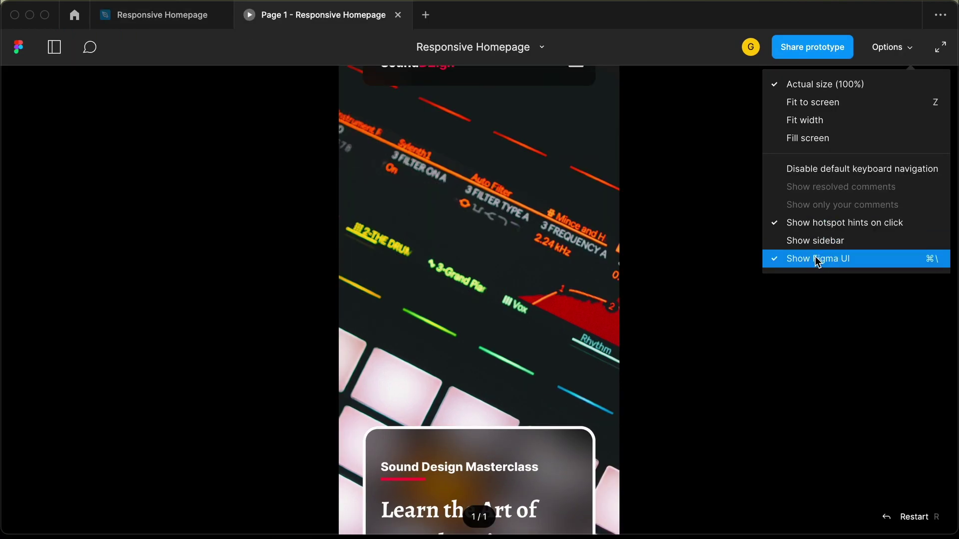
{"action": "left_click", "coordinate": [818, 257]}
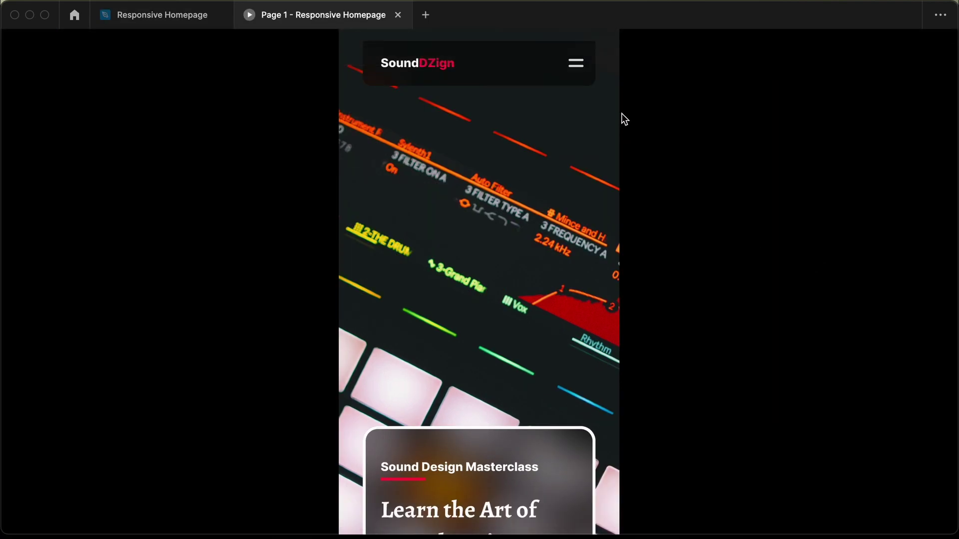
- Test the prototype's dropdown by opening the menu overlay from the header's menu icon and dismissing it with the close icon, twice
{"action": "left_click", "coordinate": [579, 70]}
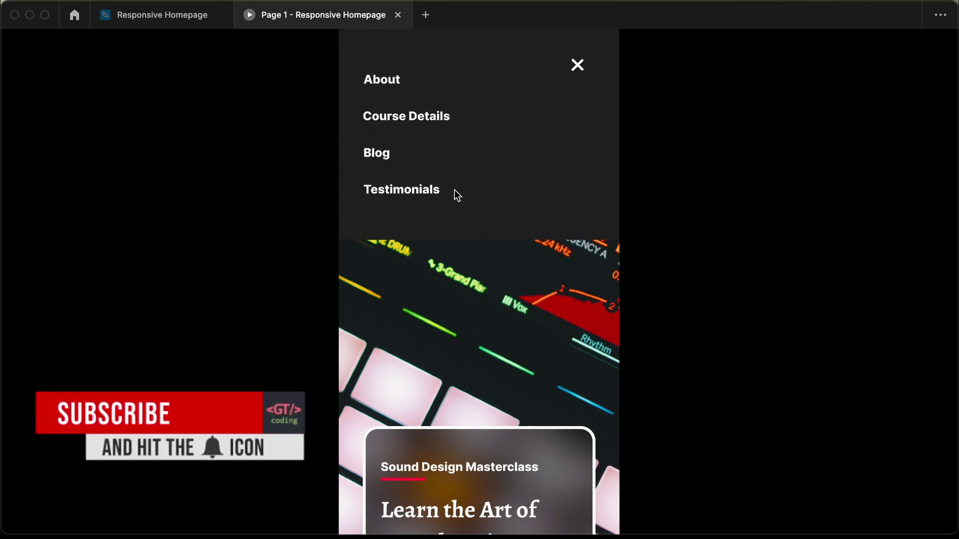
{"action": "left_click", "coordinate": [577, 67]}
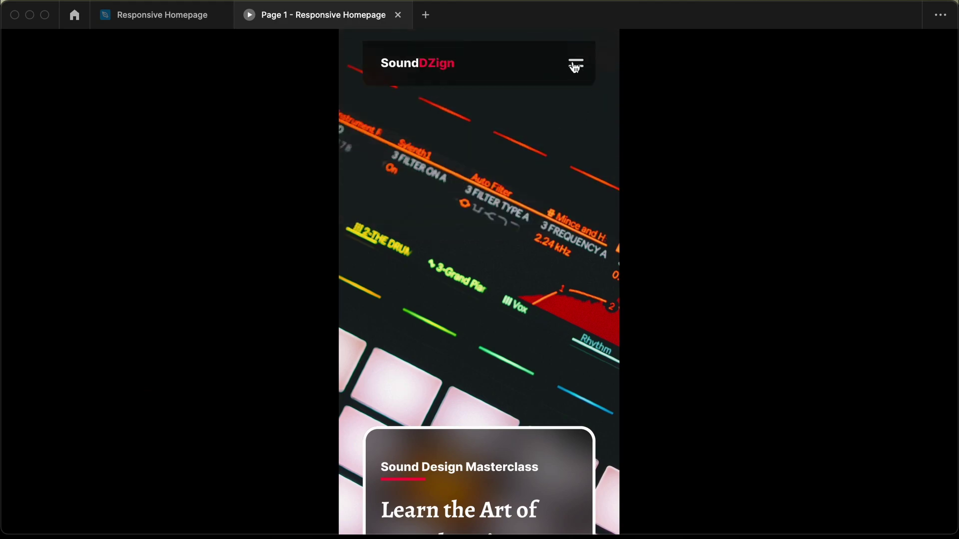
{"action": "left_click", "coordinate": [574, 65]}
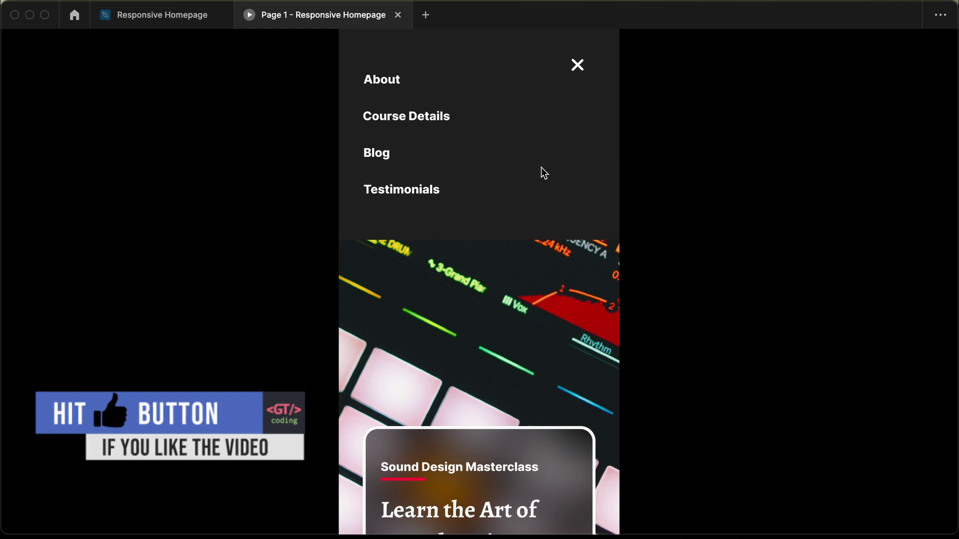
{"action": "left_click", "coordinate": [580, 70]}
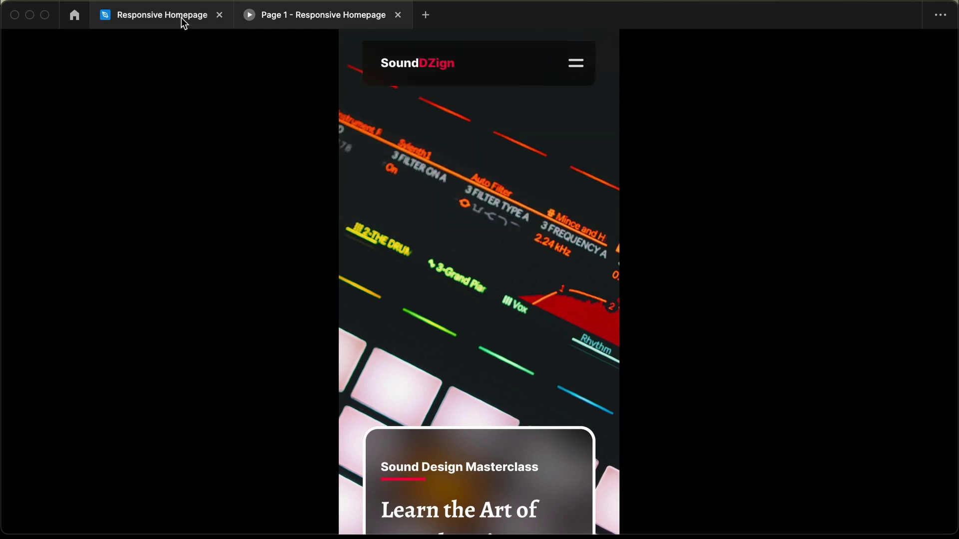
- Return to the Responsive Homepage design file and review the Desktop, Tablet, Smartphone and Menu Items frames side by side
{"action": "left_click", "coordinate": [183, 22]}
{"action": "scroll", "coordinate": [689, 339], "scroll_direction": "down", "scroll_amount": 5}
{"action": "scroll", "coordinate": [689, 340], "scroll_direction": "down", "scroll_amount": 3}
{"action": "scroll", "coordinate": [689, 340], "scroll_direction": "right", "scroll_amount": 3}
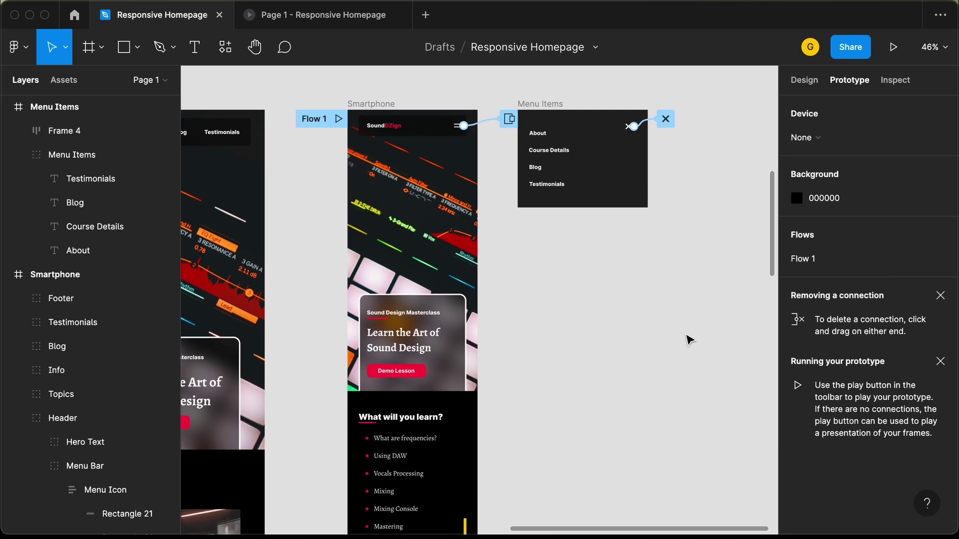
{"action": "scroll", "coordinate": [597, 340], "scroll_direction": "right", "scroll_amount": 3}
{"action": "scroll", "coordinate": [597, 340], "scroll_direction": "down", "scroll_amount": 8}
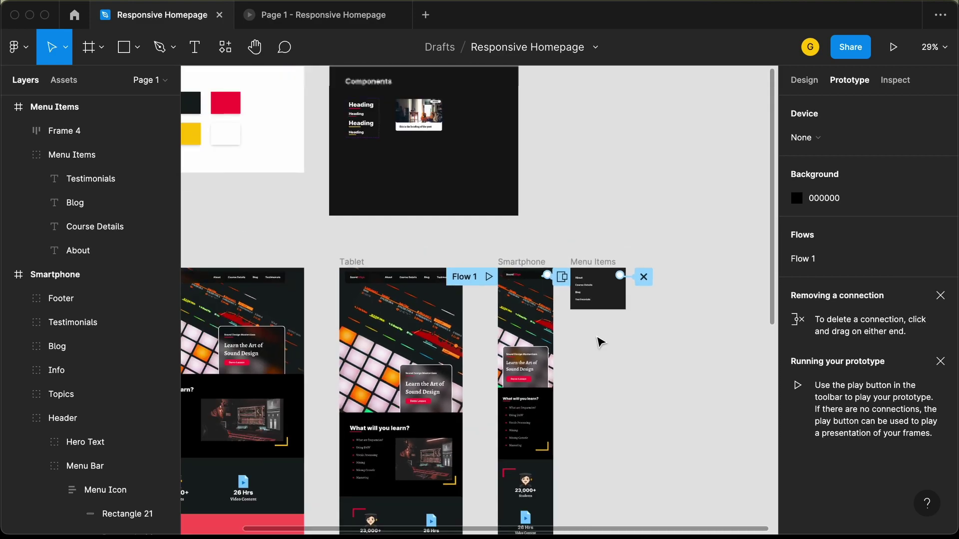
{"action": "scroll", "coordinate": [599, 341], "scroll_direction": "down", "scroll_amount": 5}
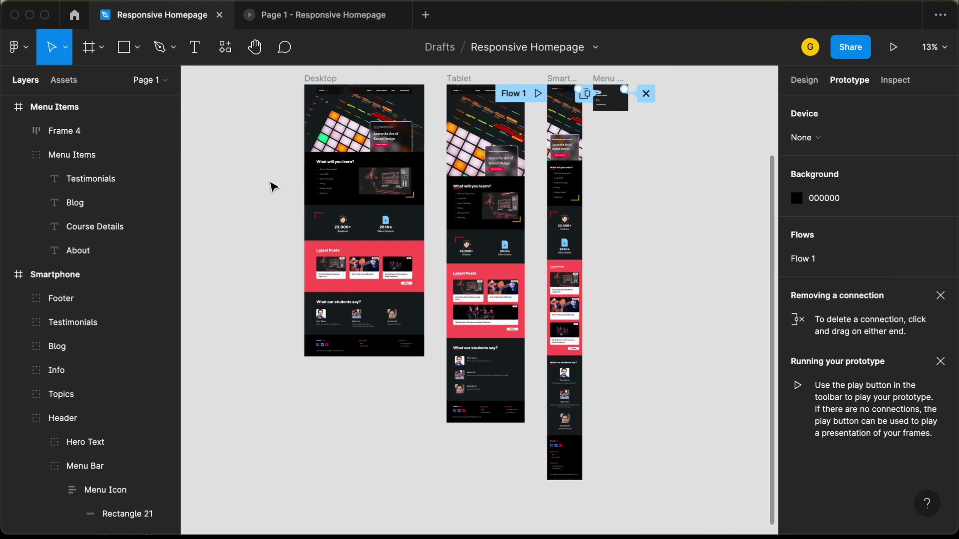